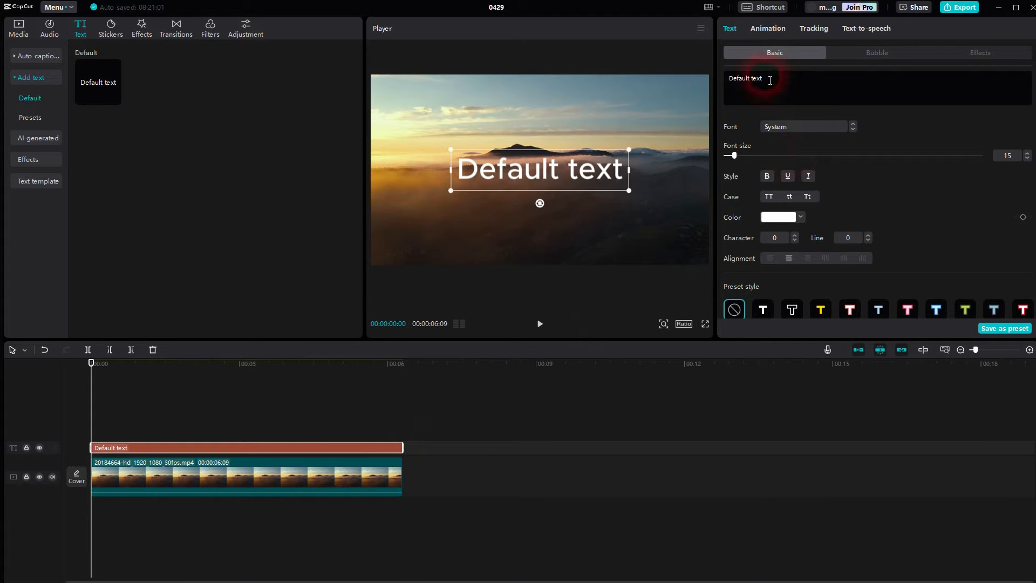
Change the default text to SPLIT, set in the ZY Fervent font at size 51.
left_click_drag(758, 80, 729, 81)
type("SPLIT")
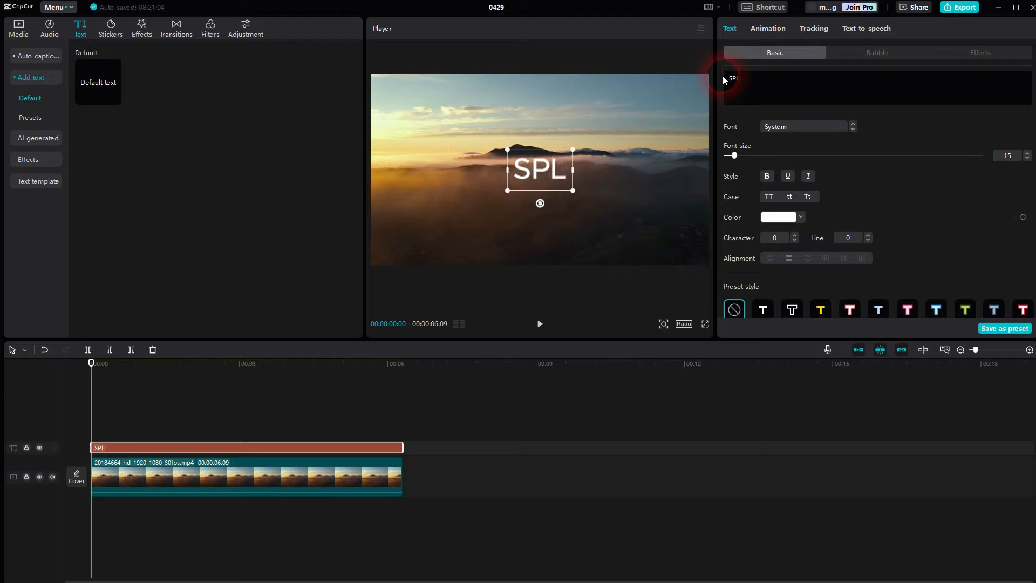
left_click(840, 126)
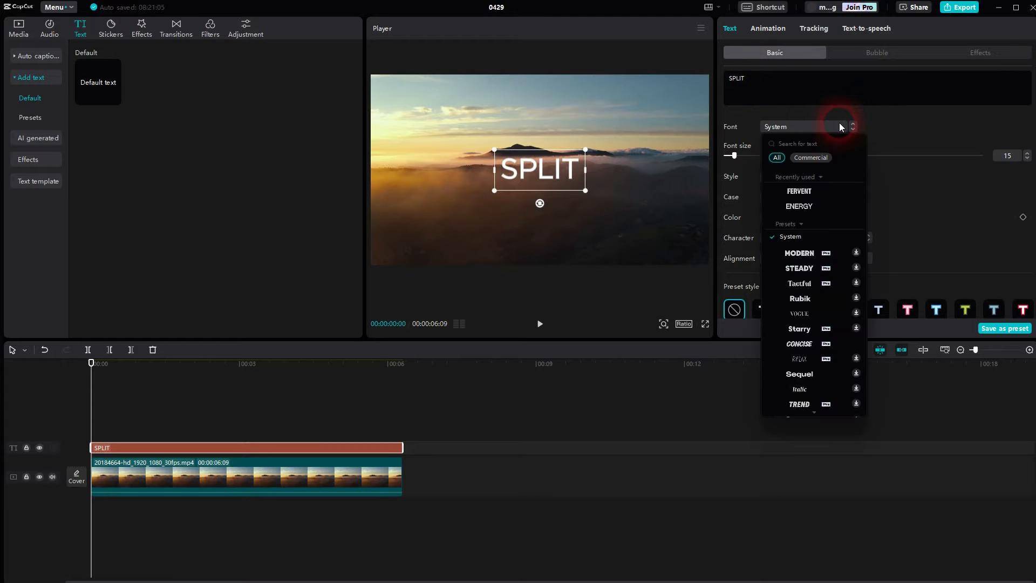
left_click(807, 196)
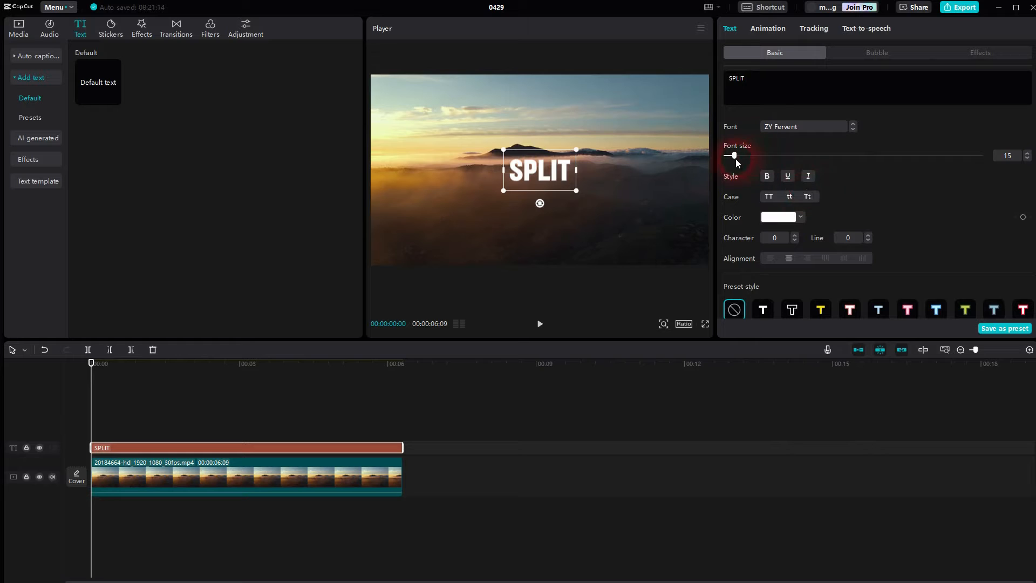
left_click_drag(735, 156, 767, 159)
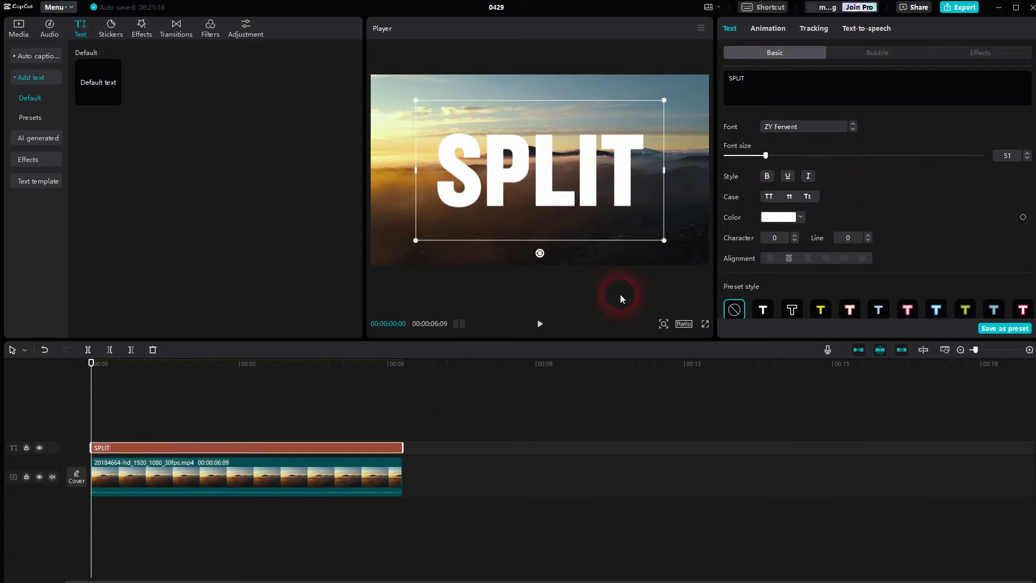
Convert the SPLIT text into a compound clip and apply a Horizontal mask rotated to -13°.
right_click(326, 448)
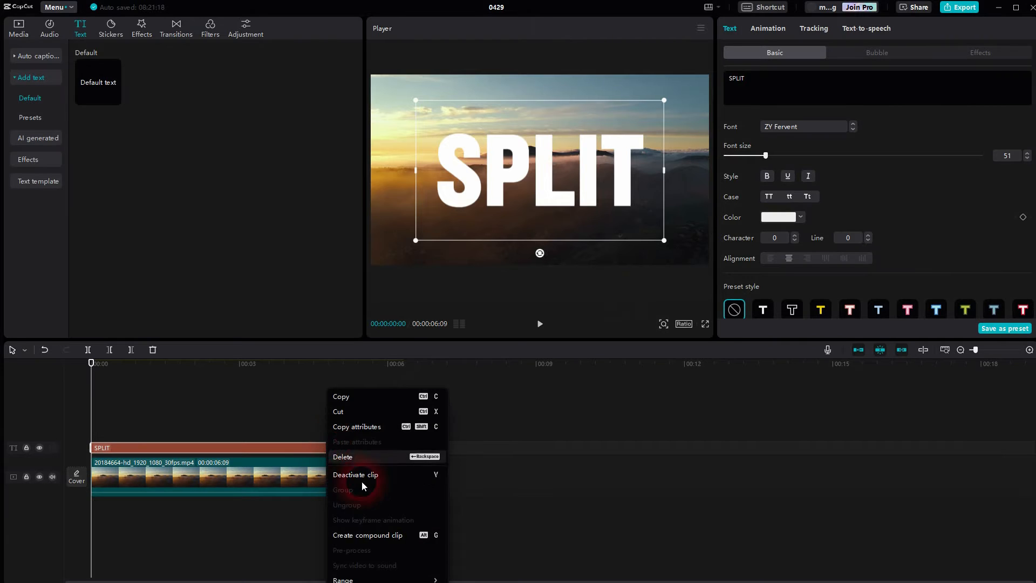
left_click(393, 537)
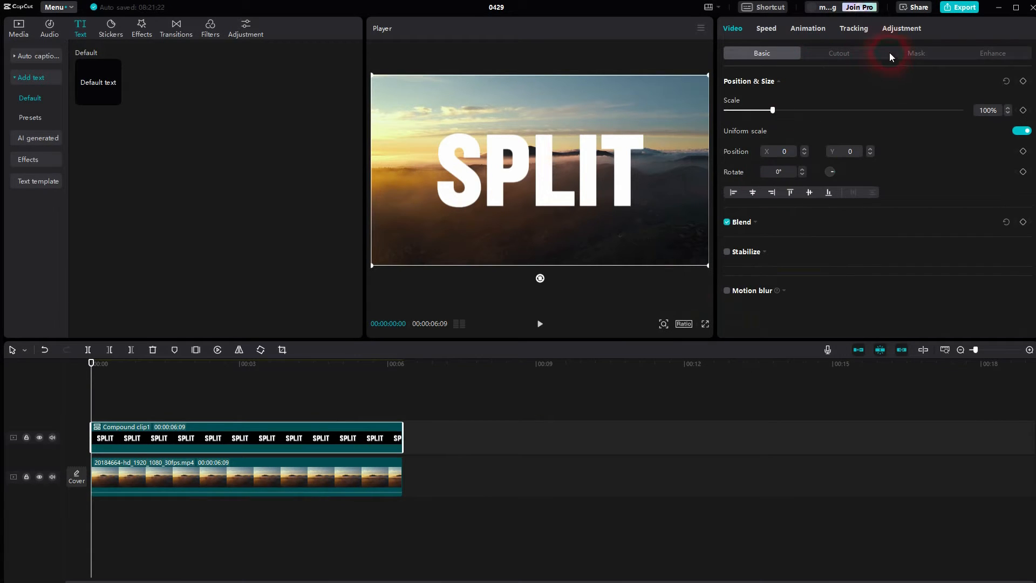
left_click(889, 53)
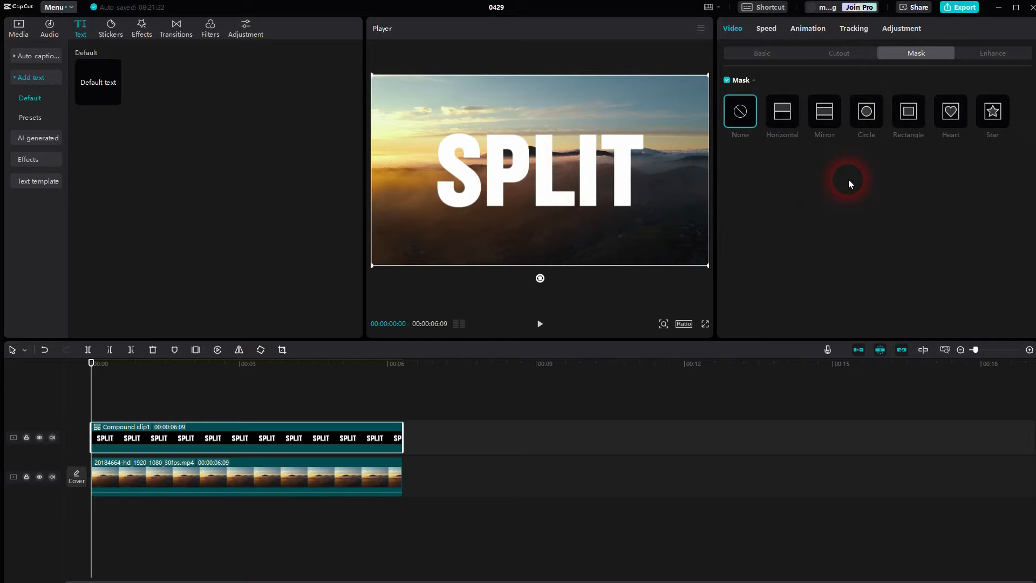
left_click(783, 114)
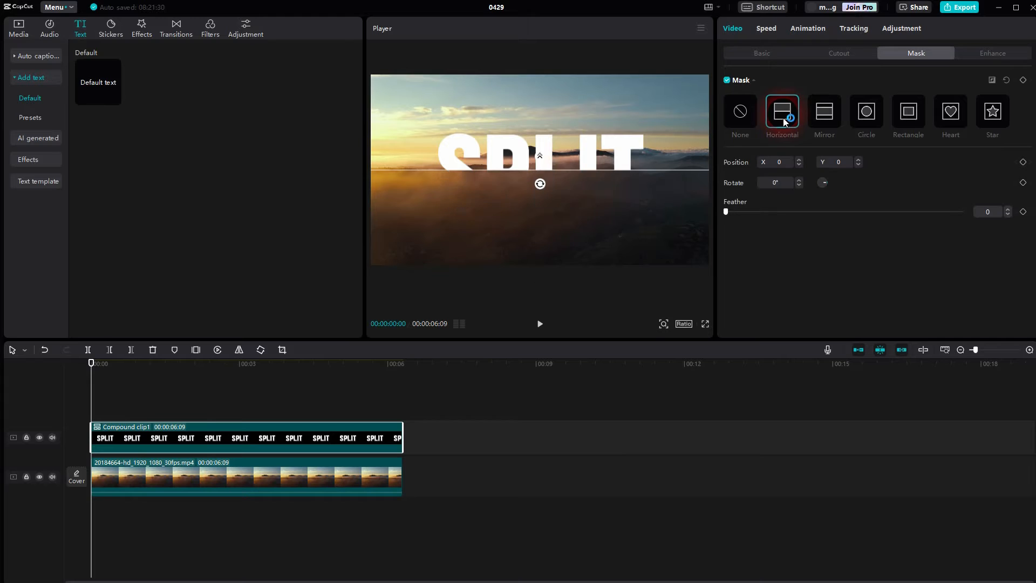
left_click_drag(541, 189, 545, 188)
double_click(775, 184)
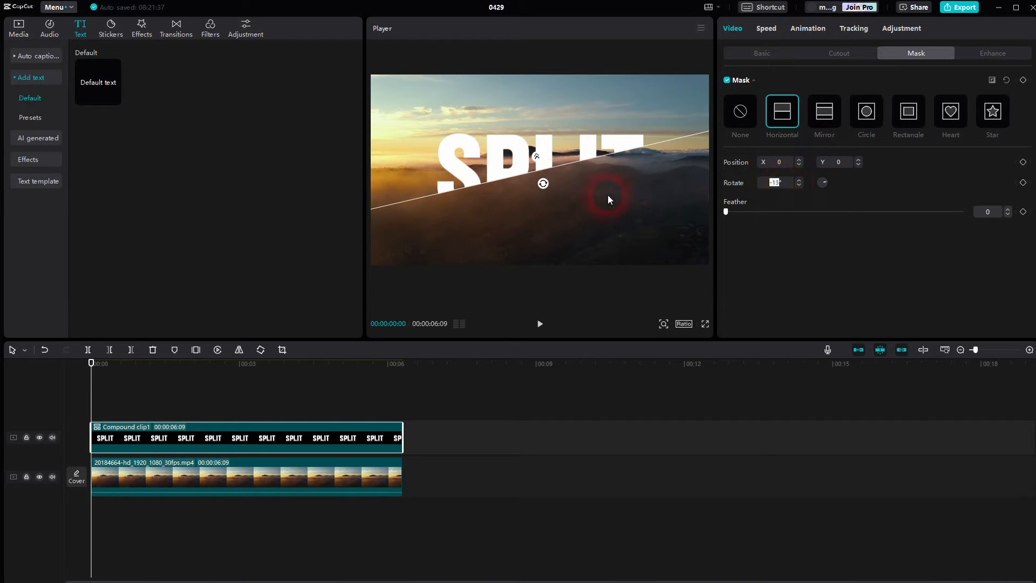
Duplicate the masked compound clip onto a track above and rotate the copy's mask to -193°.
left_click(288, 428)
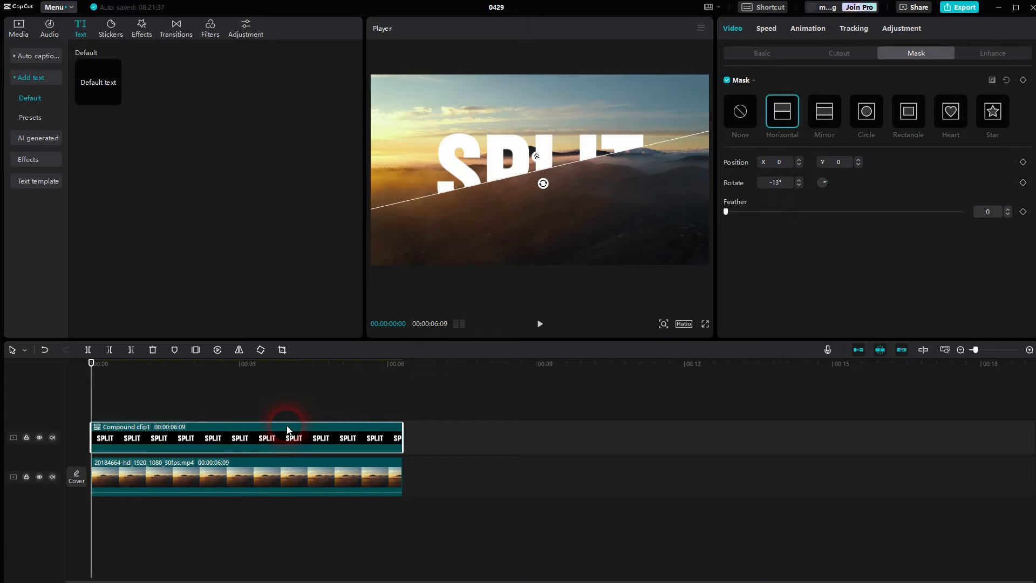
key("ctrl+c")
key("ctrl+v")
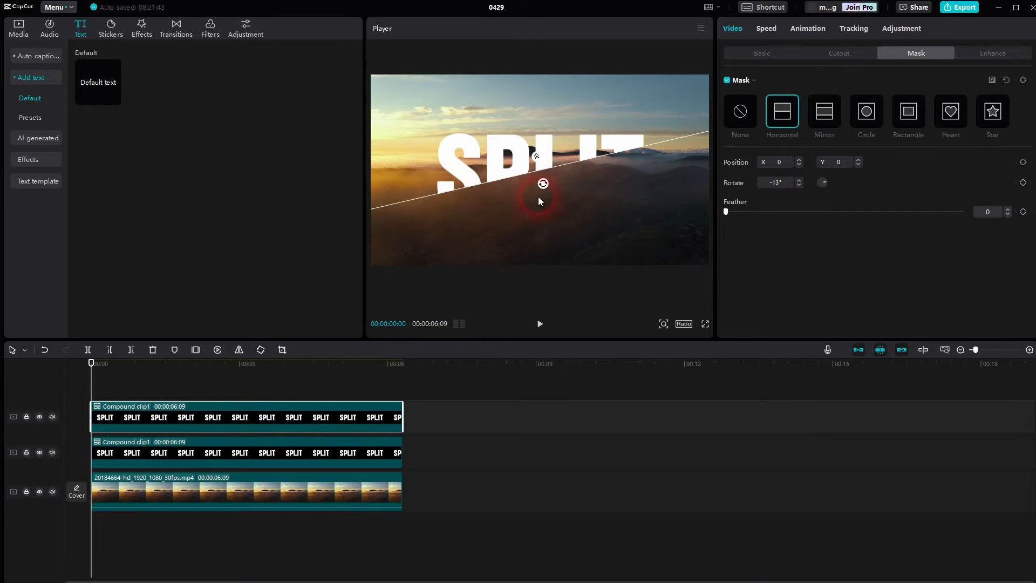
left_click_drag(543, 186, 543, 123)
left_click(779, 192)
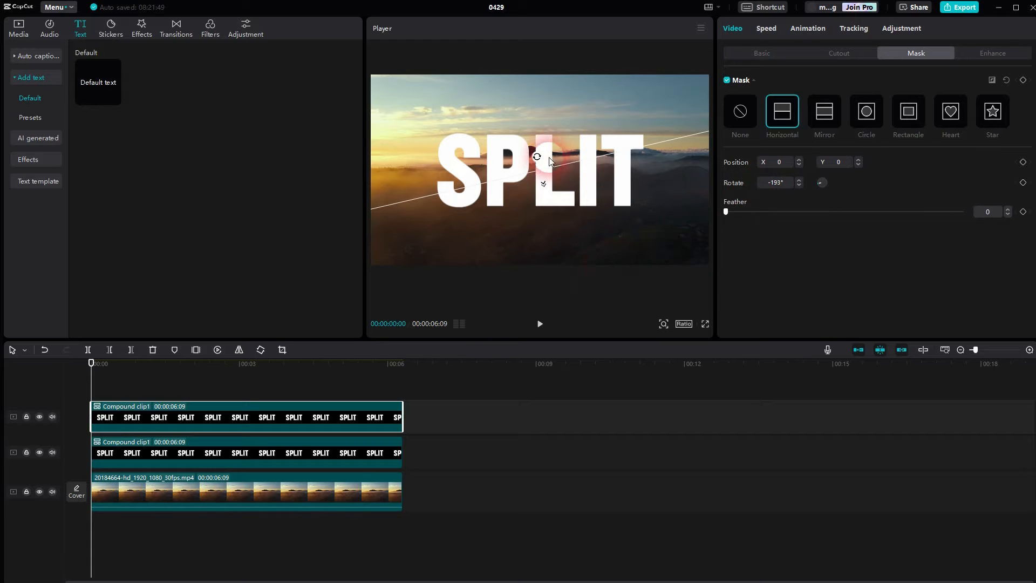
Try other rotations on the upper copy's Horizontal mask and set it back to -193°.
left_click_drag(539, 157, 613, 152)
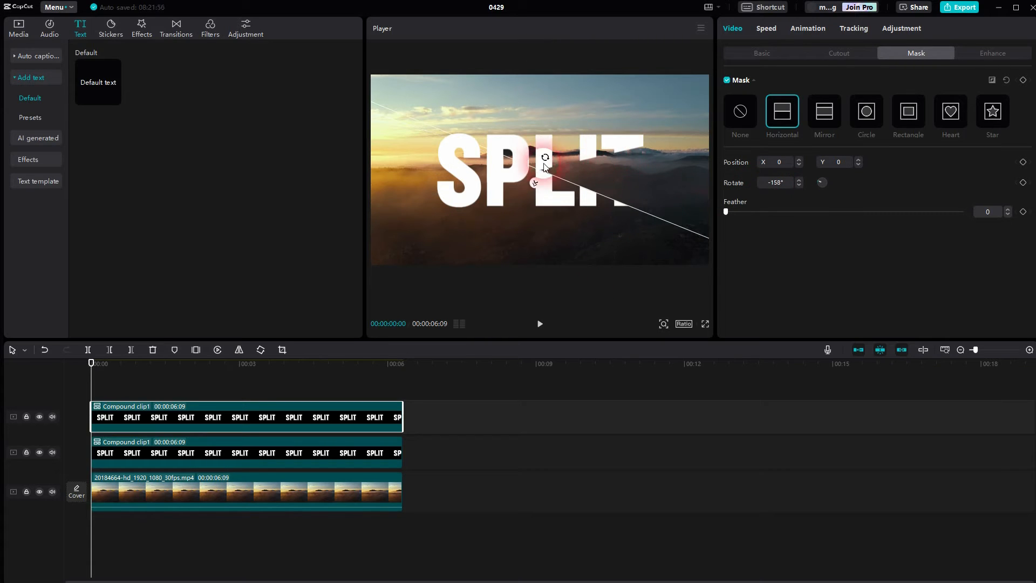
mouse_move(540, 157)
left_mouse_down()
mouse_move(549, 162)
mouse_move(539, 158)
left_mouse_up()
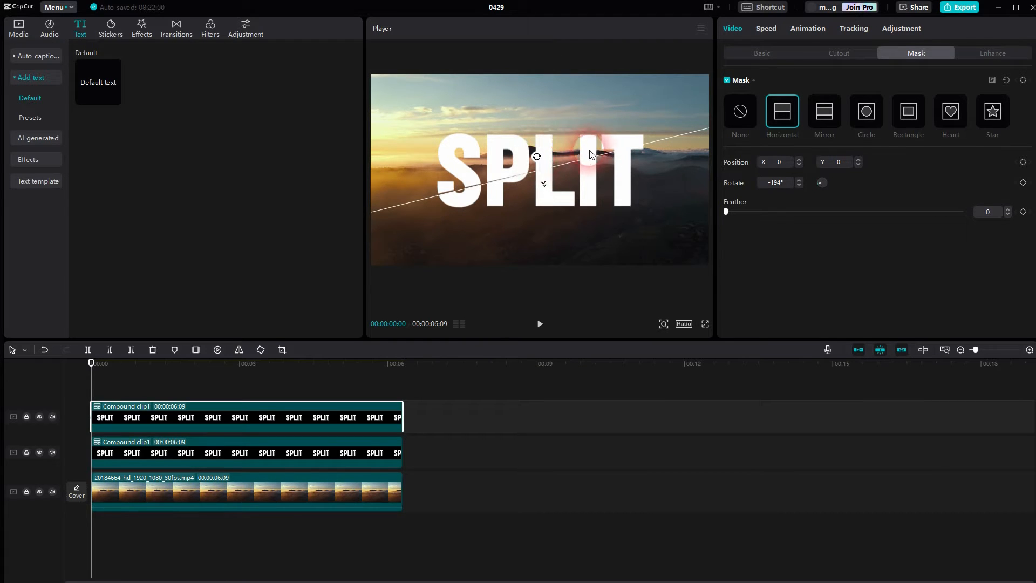
left_click(267, 450)
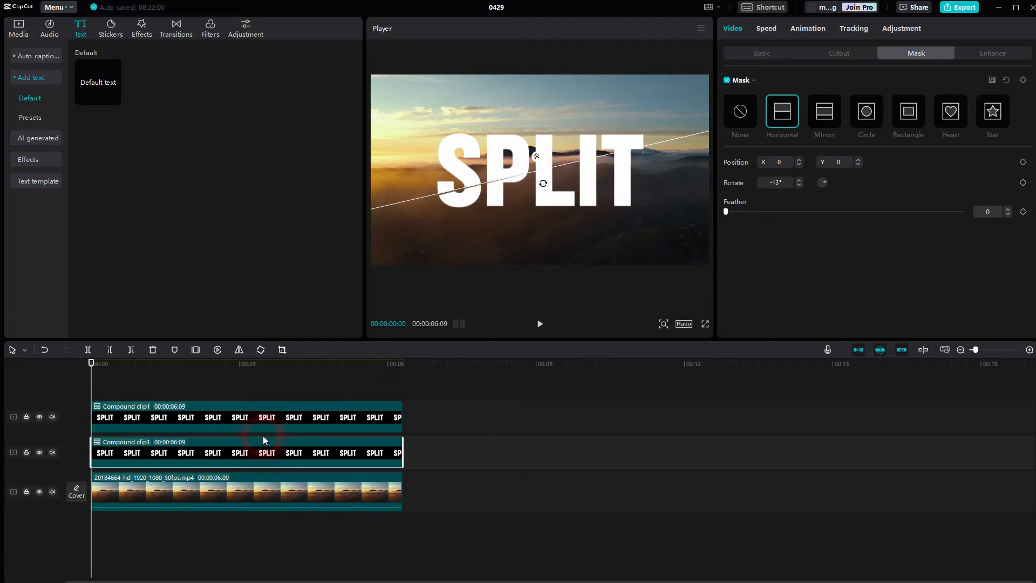
left_click(256, 421)
left_click(537, 158)
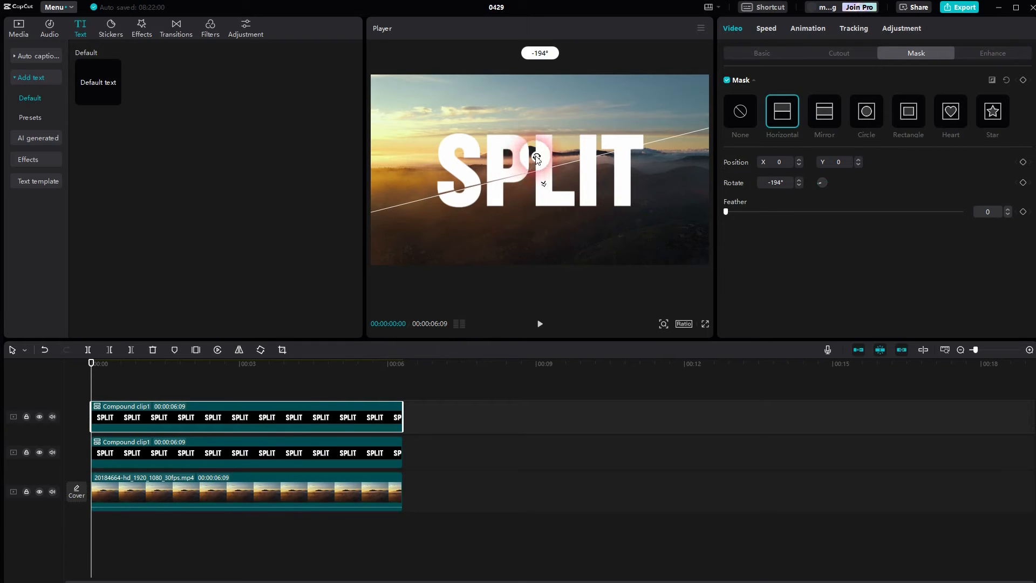
left_click_drag(537, 158, 538, 159)
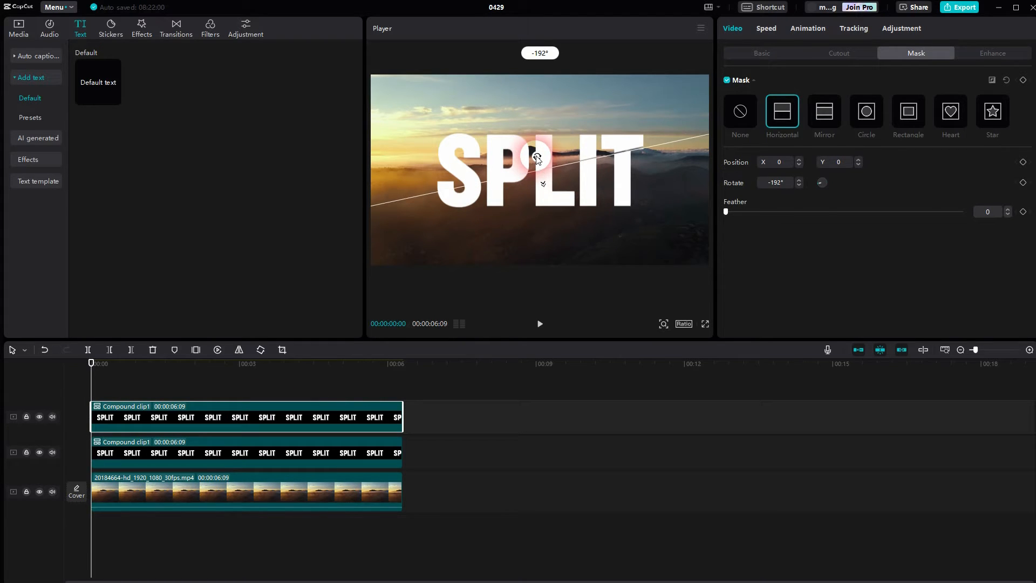
left_click(531, 257)
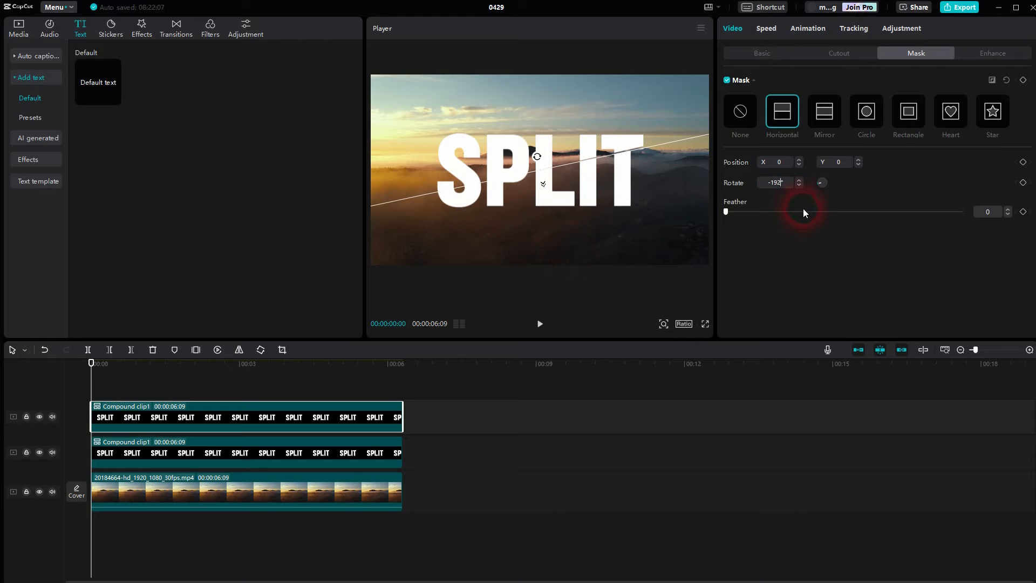
key("Down")
left_click(472, 305)
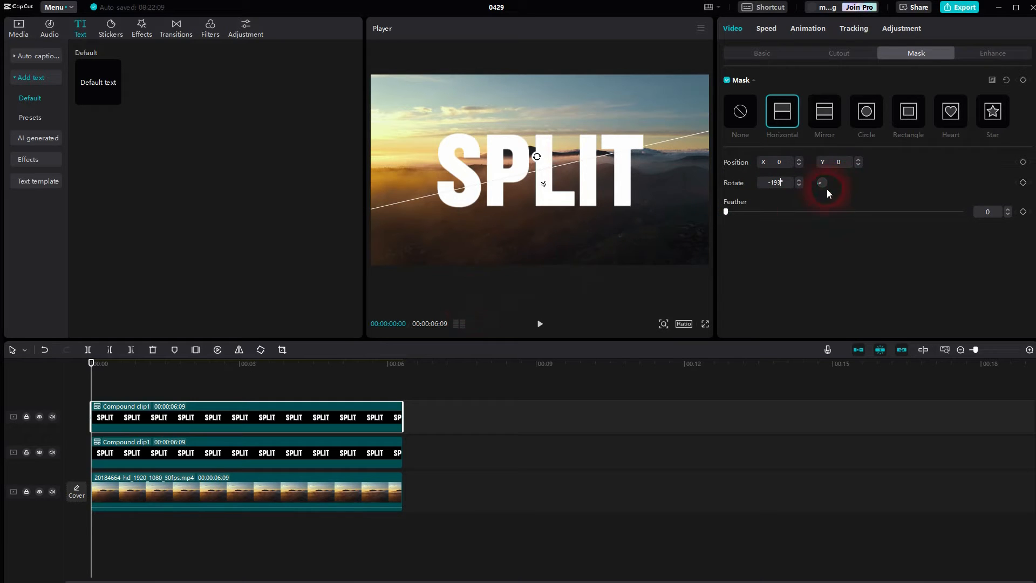
left_click(188, 457)
left_click(187, 486)
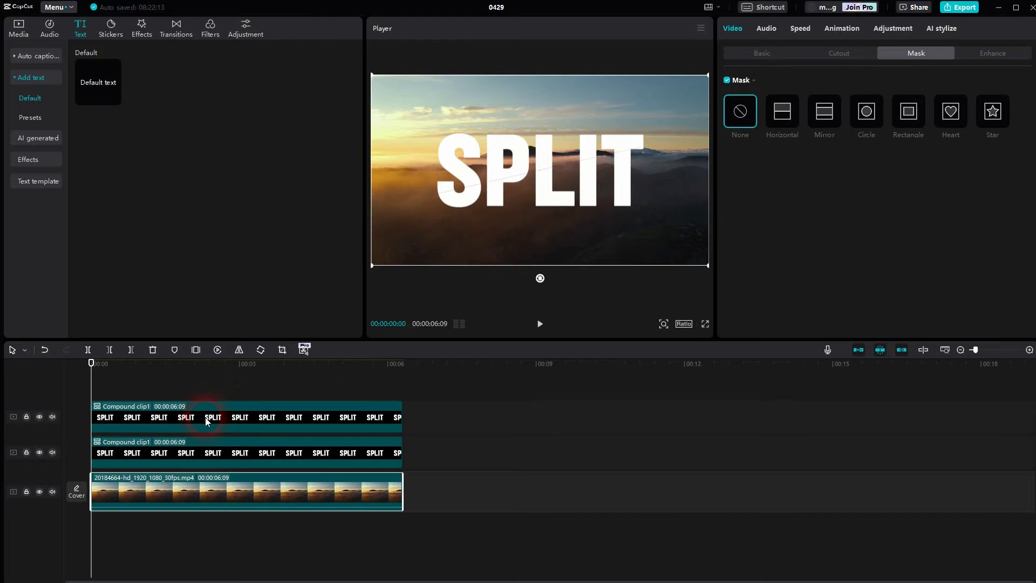
left_click(142, 454)
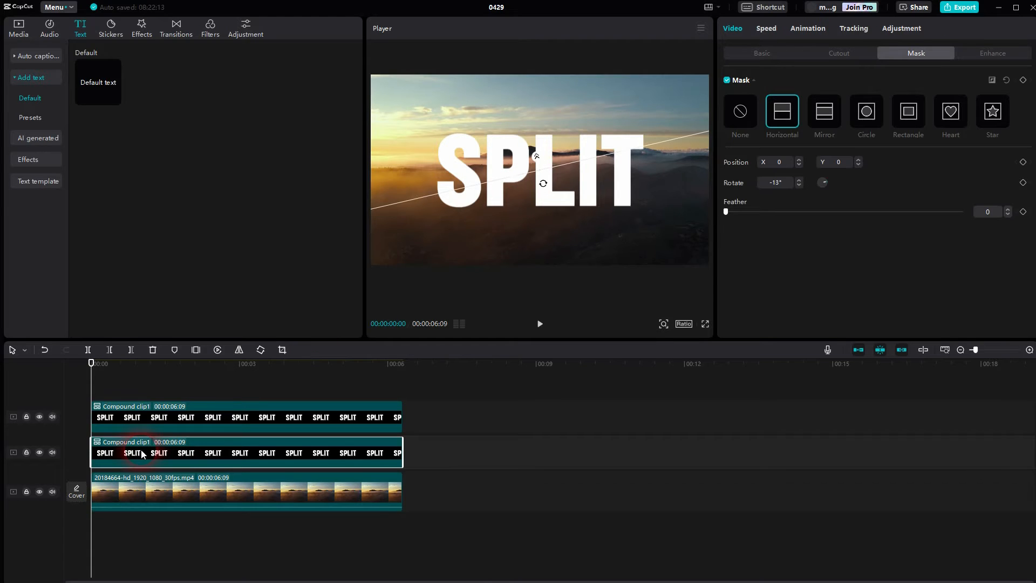
Split the upper compound clip at about 00:00:00:21, set its first segment's mask to None, and preview the cut.
key("b")
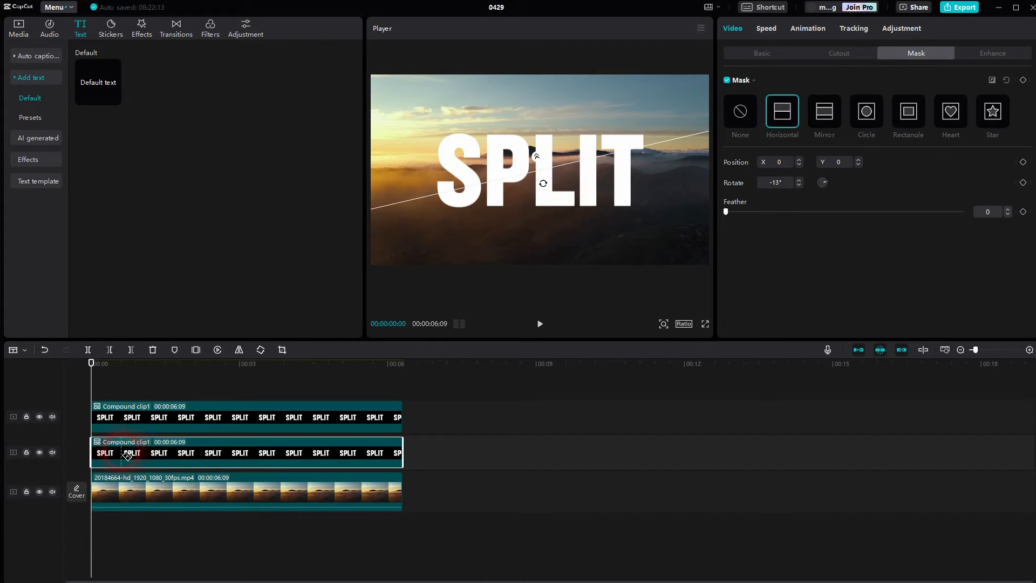
left_click(126, 418)
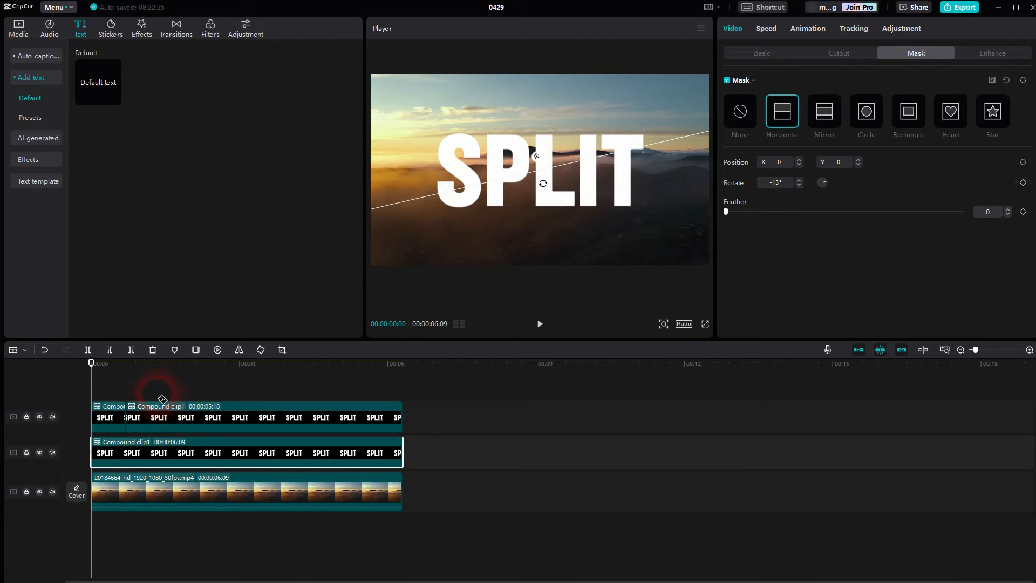
key("a")
left_click(100, 418)
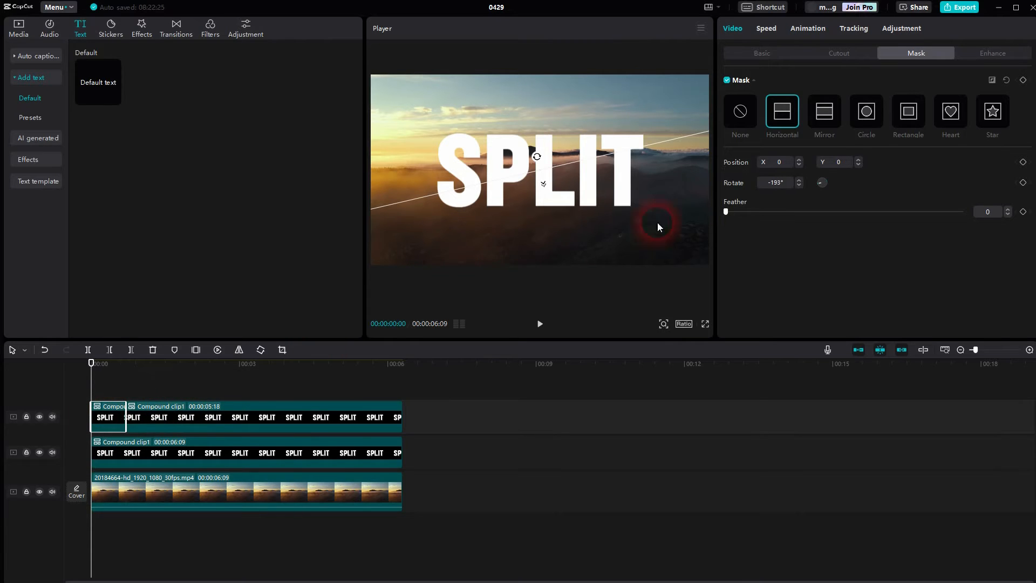
left_click(748, 112)
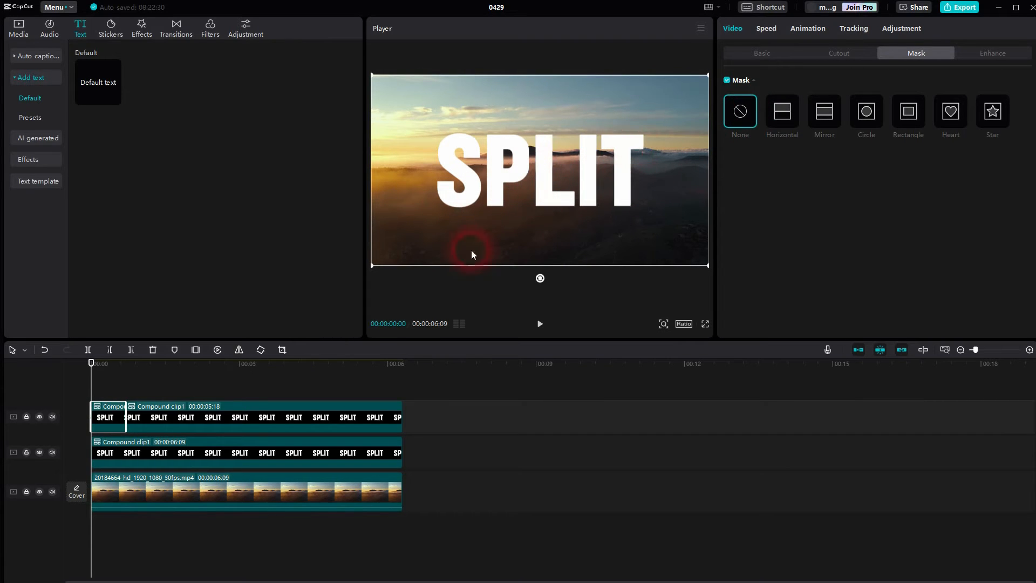
left_click(541, 325)
left_click(602, 173)
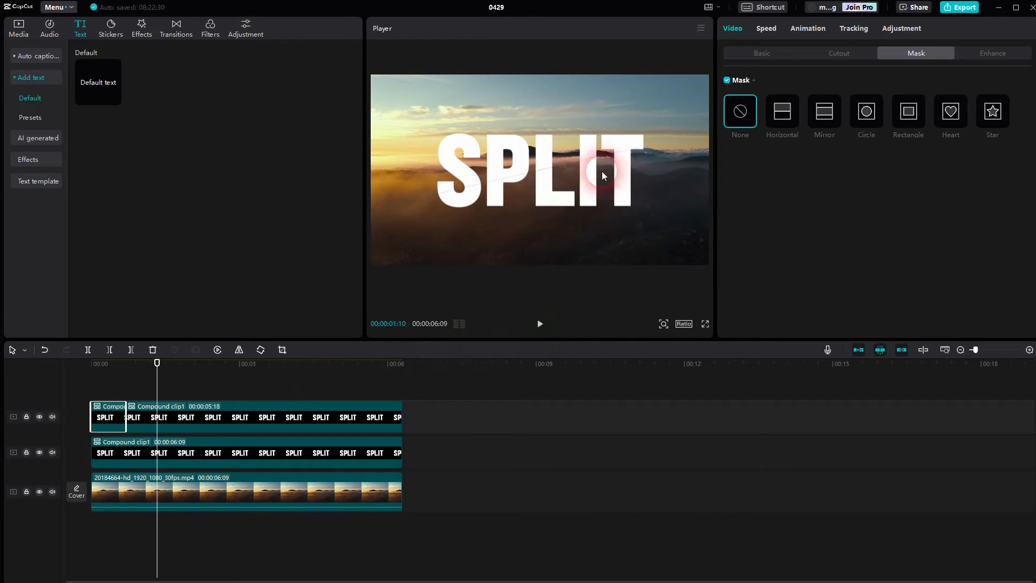
Add position keyframes at 00:00:00:21 to the upper track's second segment and the lower compound clip.
left_click_drag(161, 375, 130, 389)
left_click(164, 420)
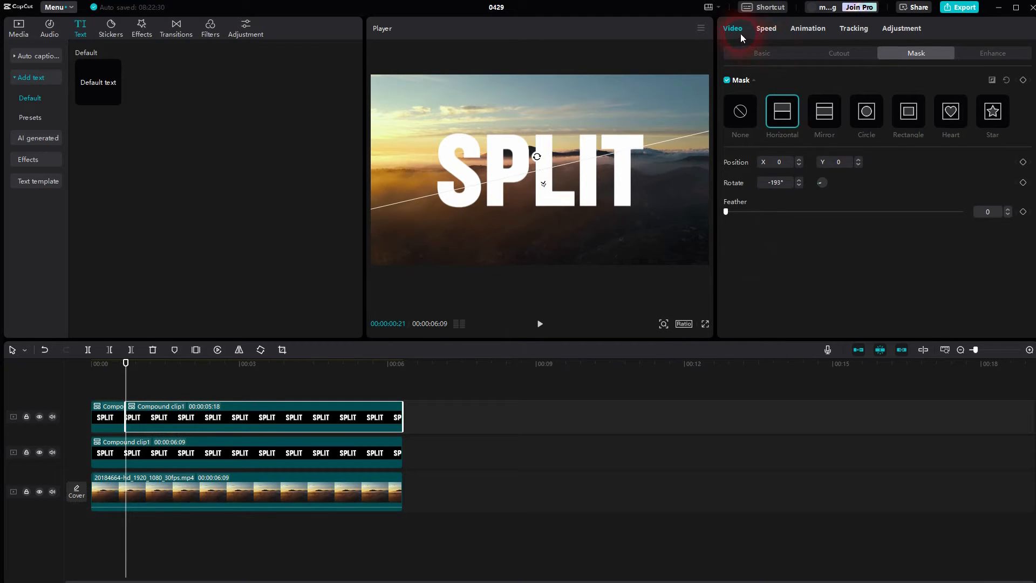
left_click(745, 50)
left_click(850, 190)
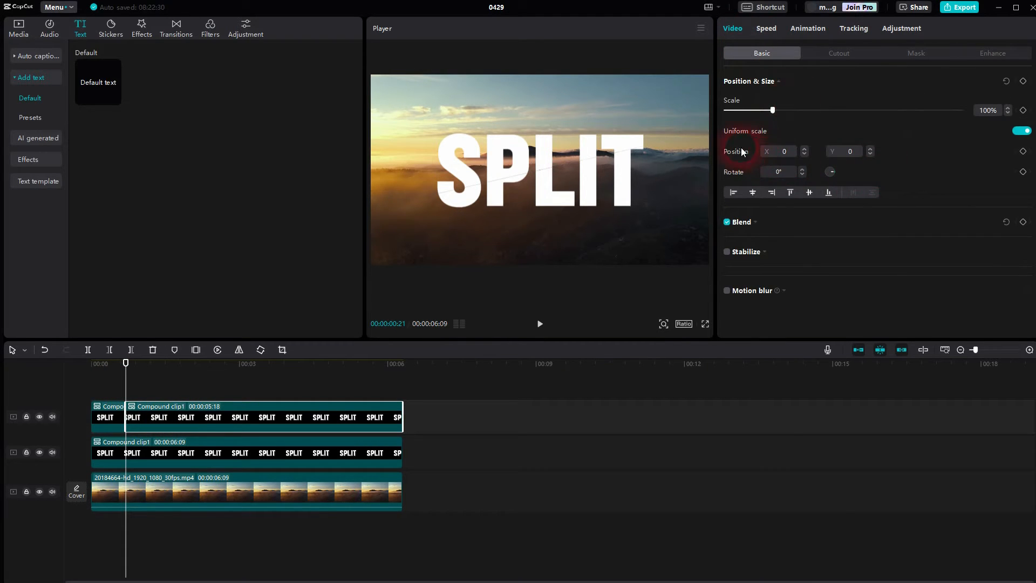
left_click(1023, 151)
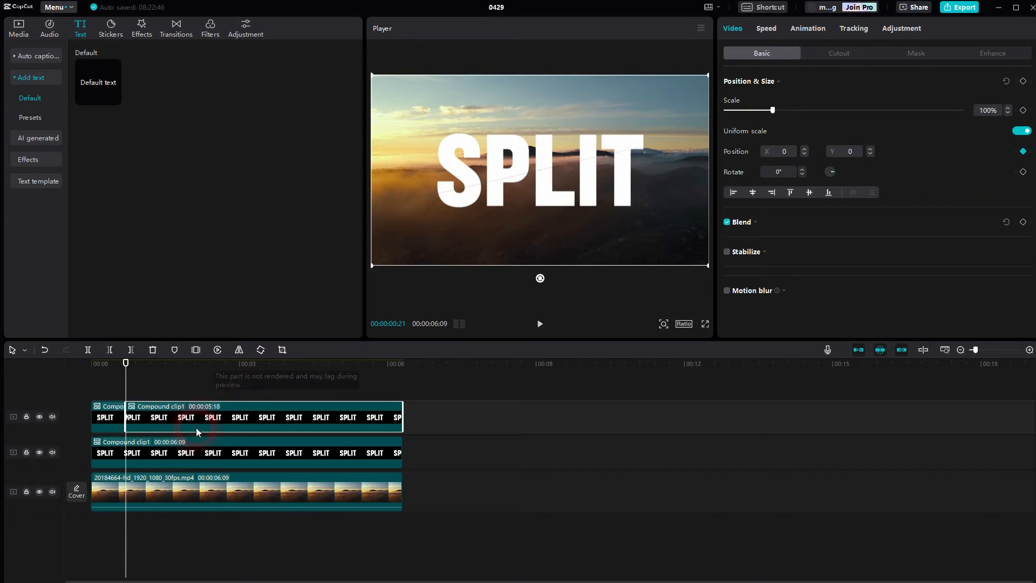
left_click(168, 443)
left_click(962, 200)
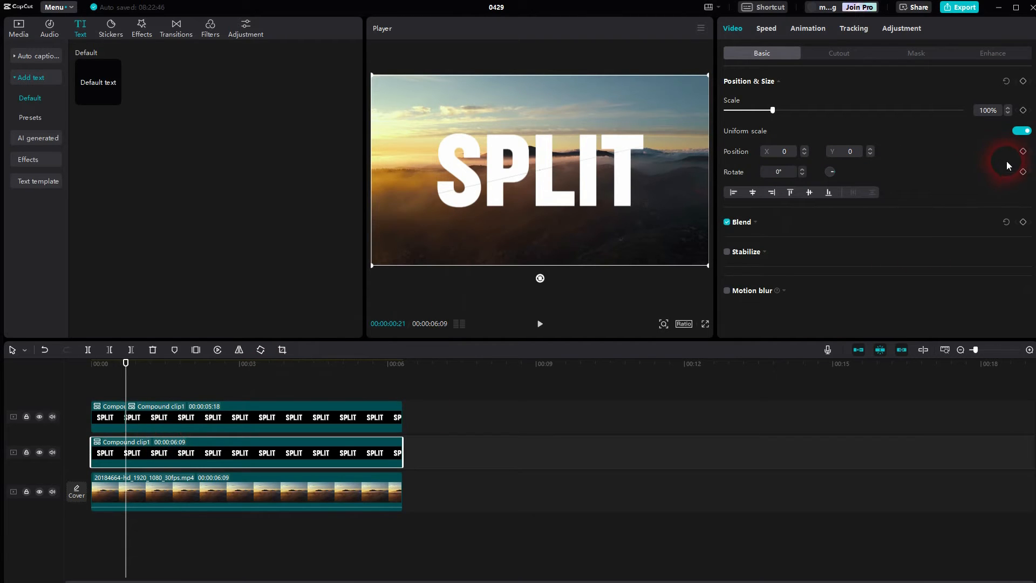
left_click(1022, 151)
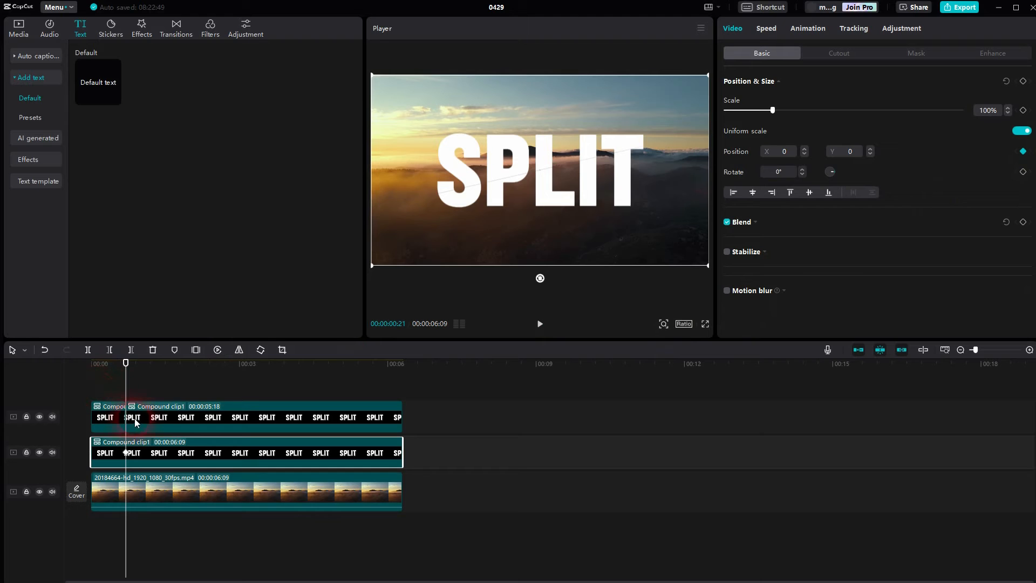
At 00:00:02:17, move the upper track's second segment out of frame to position X 3917, Y 0.
left_click(150, 417)
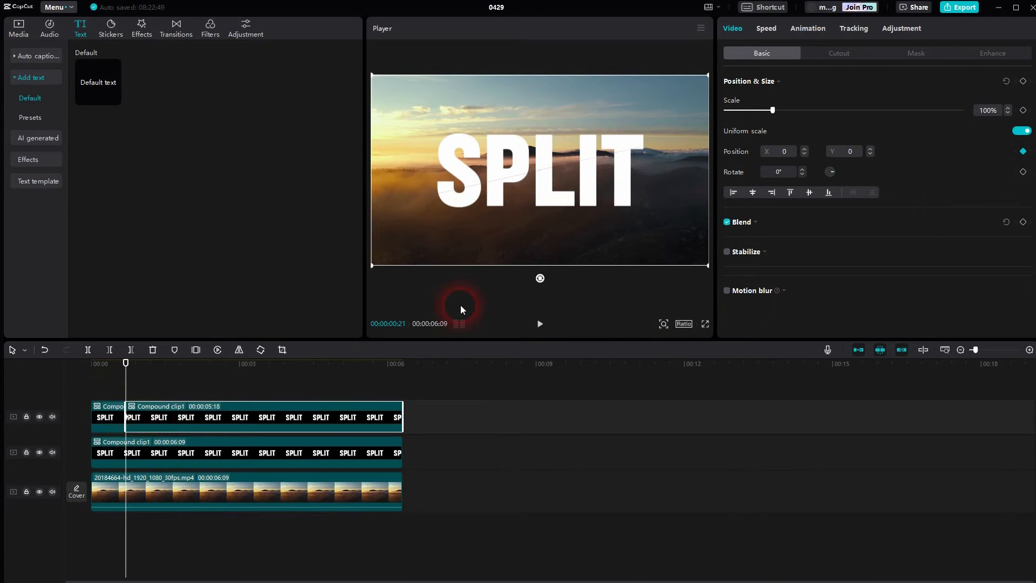
mouse_move(530, 185)
left_mouse_down()
mouse_move(604, 186)
mouse_move(529, 183)
left_mouse_up()
mouse_move(597, 167)
left_mouse_down()
mouse_move(672, 176)
mouse_move(587, 180)
left_mouse_up()
left_click_drag(157, 380, 218, 378)
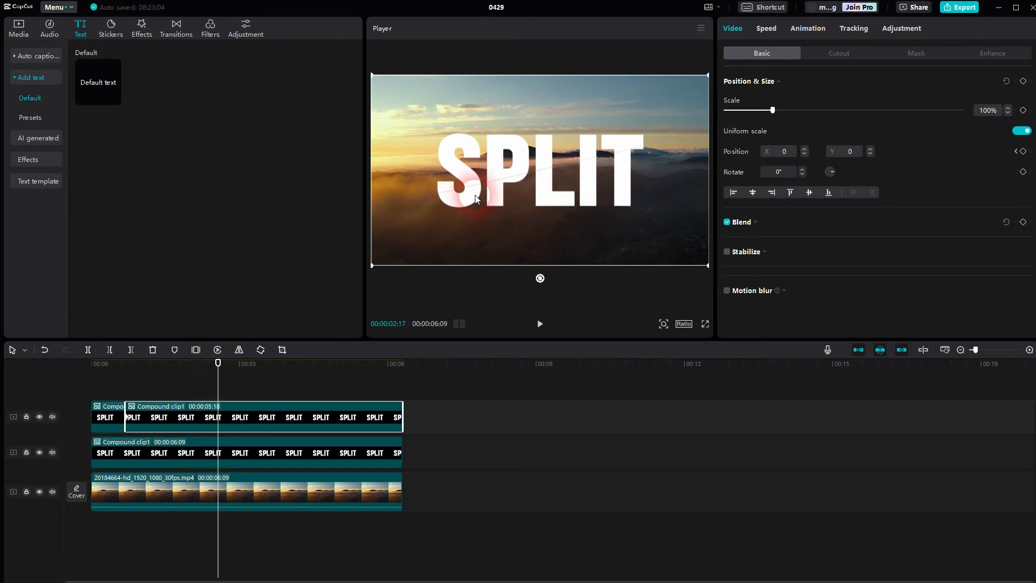
left_click_drag(475, 199, 817, 196)
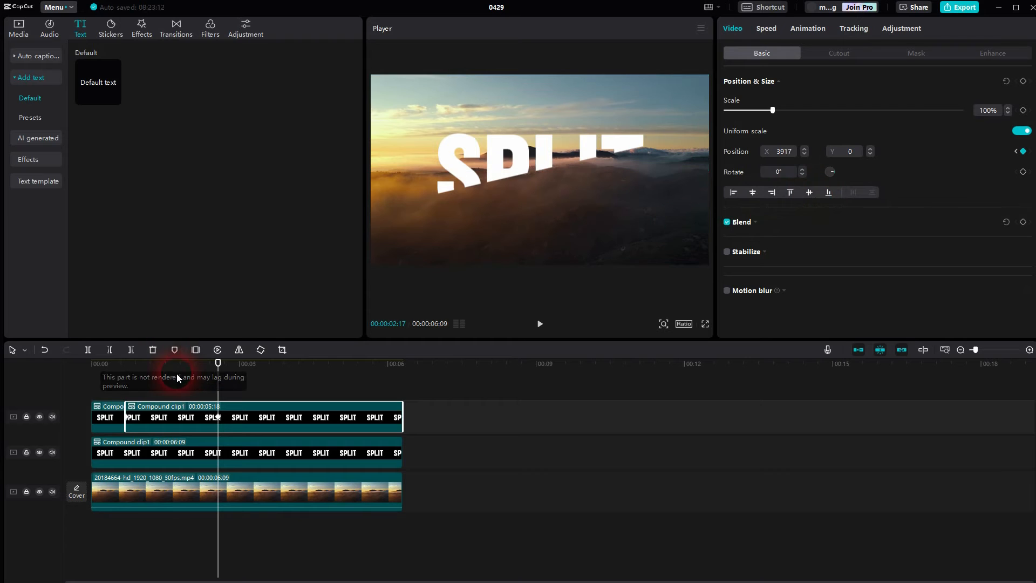
Keyframe the lower compound clip at 00:00:02:17 with position X -3840, Y 0, and return the playhead to the start.
left_click(206, 458)
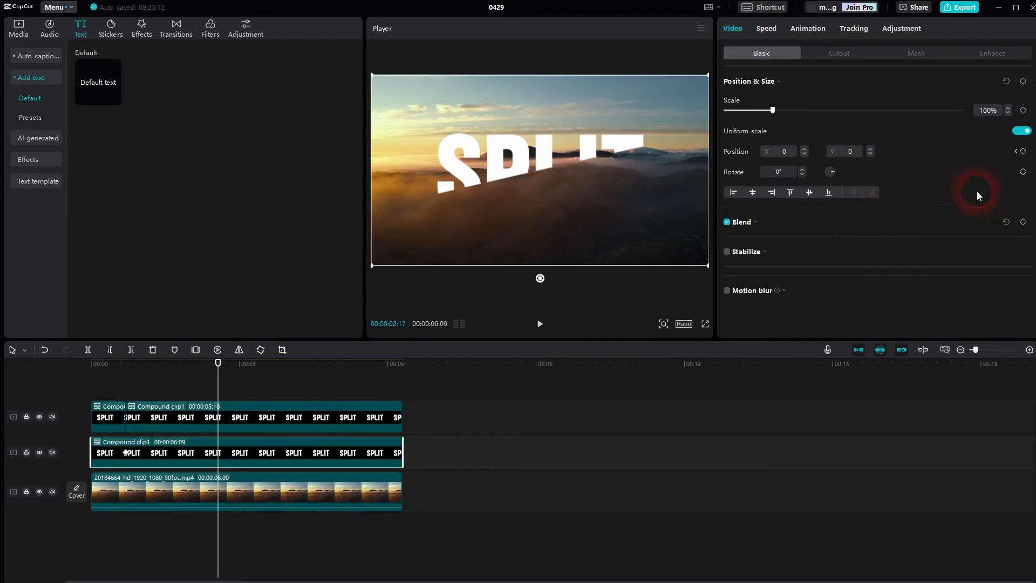
left_click(1023, 152)
left_click(466, 154)
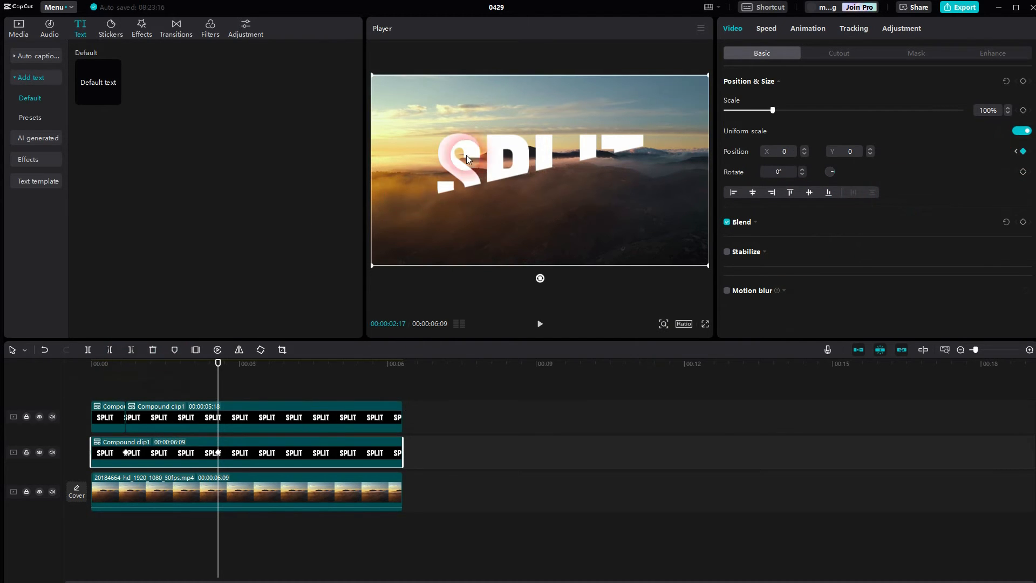
left_click_drag(465, 150, 128, 177)
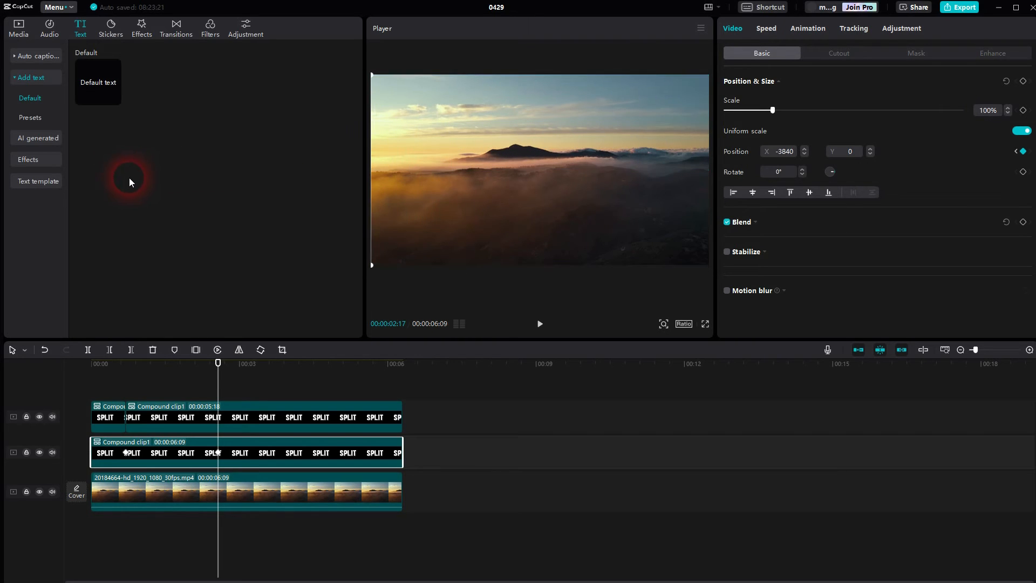
left_click_drag(225, 393, 47, 416)
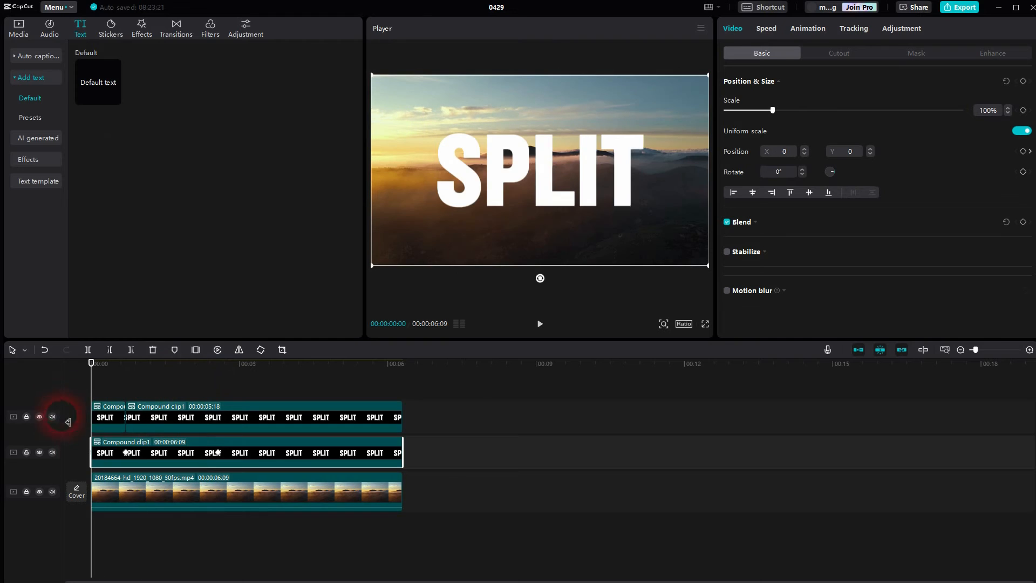
Preview the split animation from the start until both text halves have left the frame.
left_click(120, 502)
left_click(575, 302)
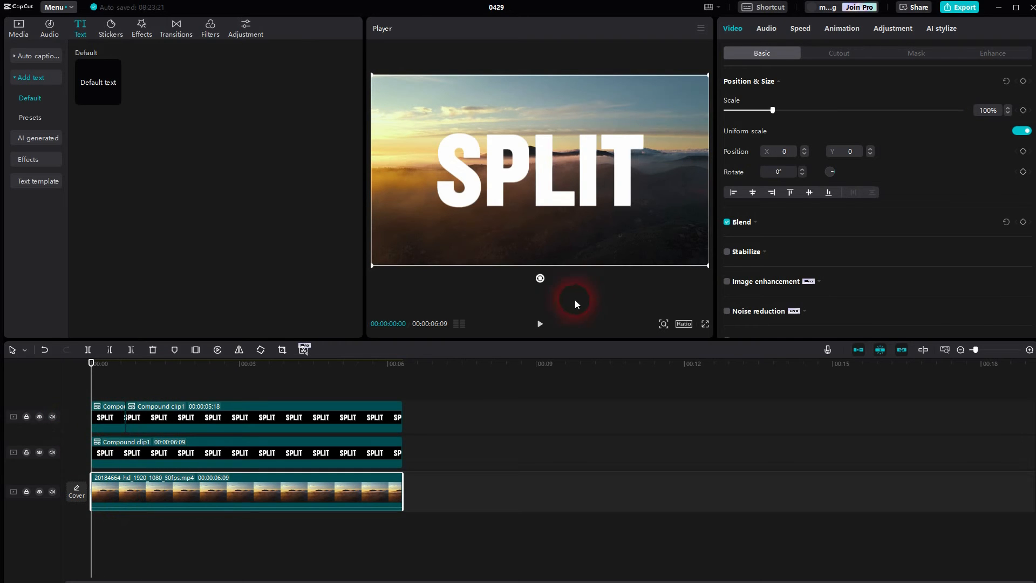
left_click(541, 324)
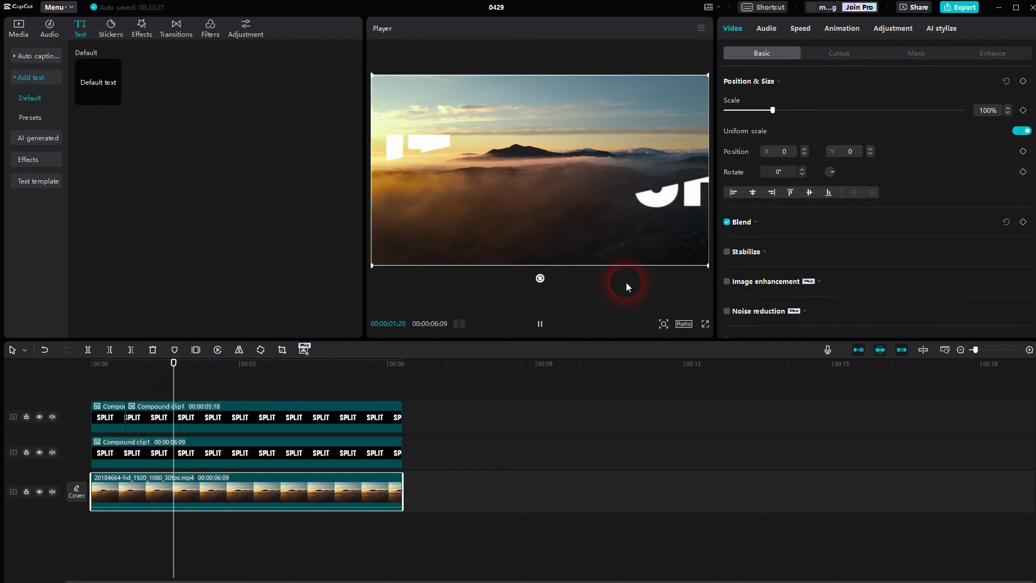
left_click(540, 324)
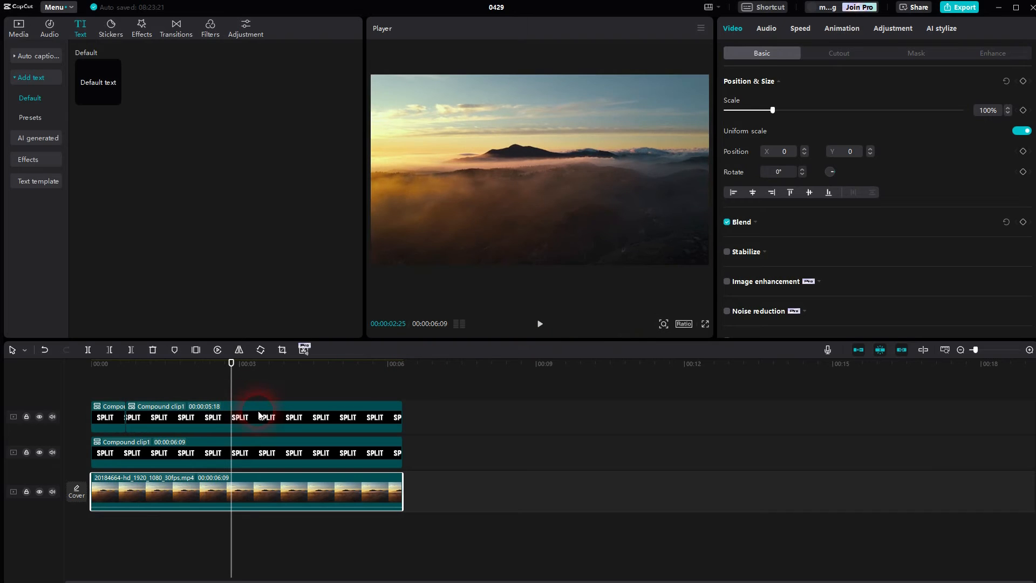
Move the end position keyframes of the upper track's second segment and the lower compound clip to about 00:00:04:03.
left_click(258, 415)
left_click_drag(218, 418, 295, 420)
left_click(277, 451)
left_click_drag(219, 453, 295, 452)
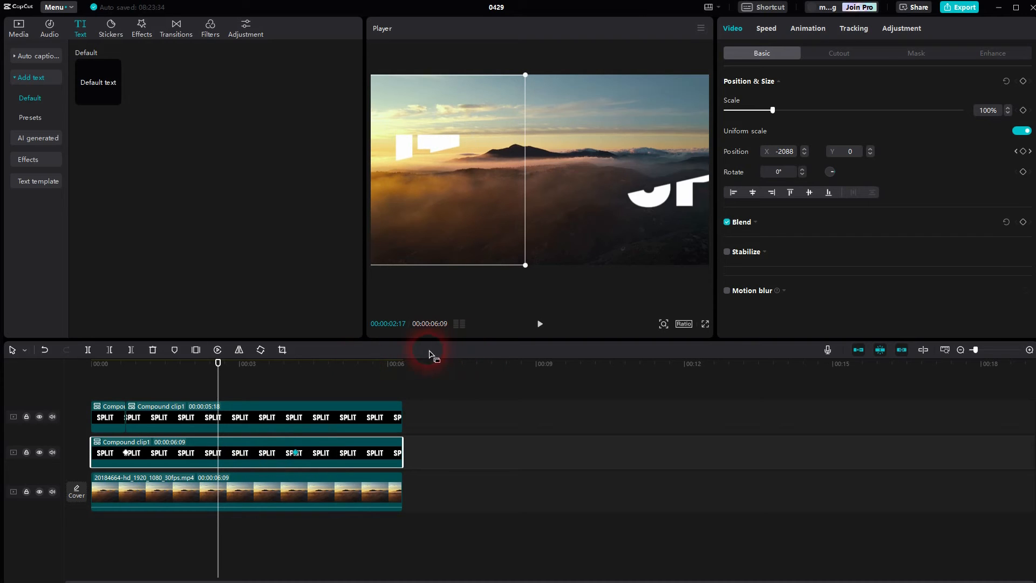
Align the lower compound clip's end keyframe with the upper segment's end keyframe at 00:00:04:03.
left_click(236, 420)
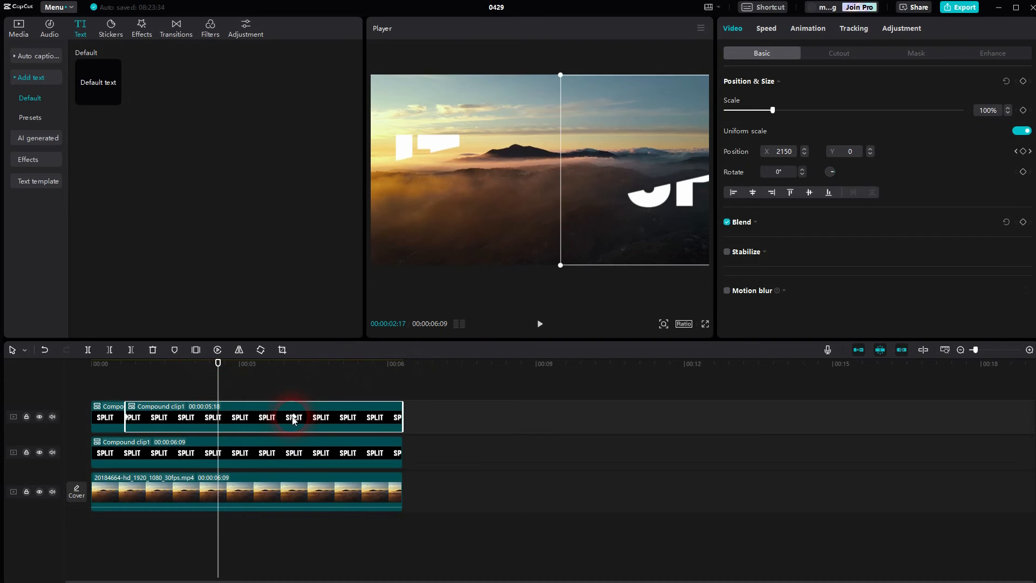
left_click(1032, 152)
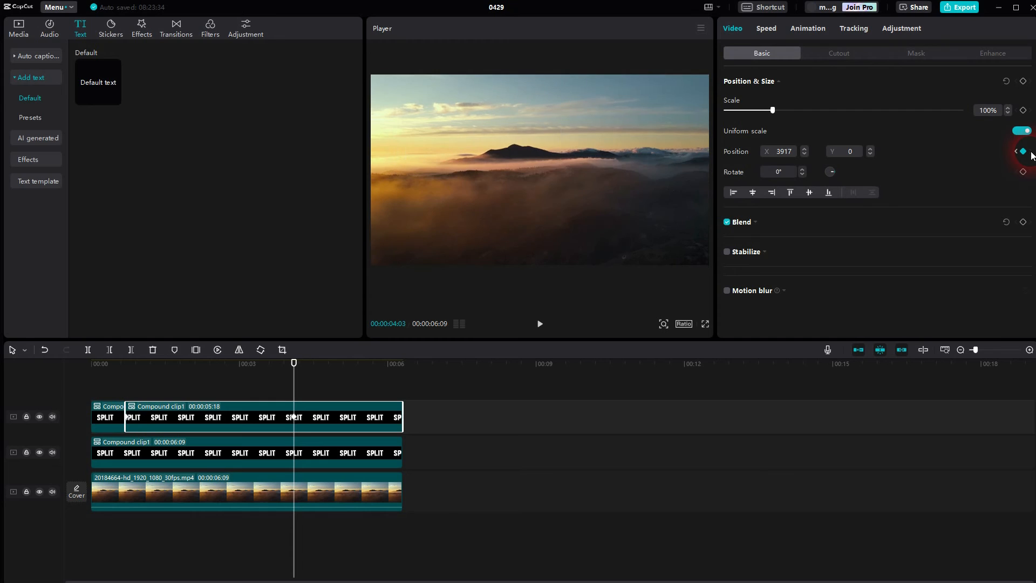
left_click(363, 456)
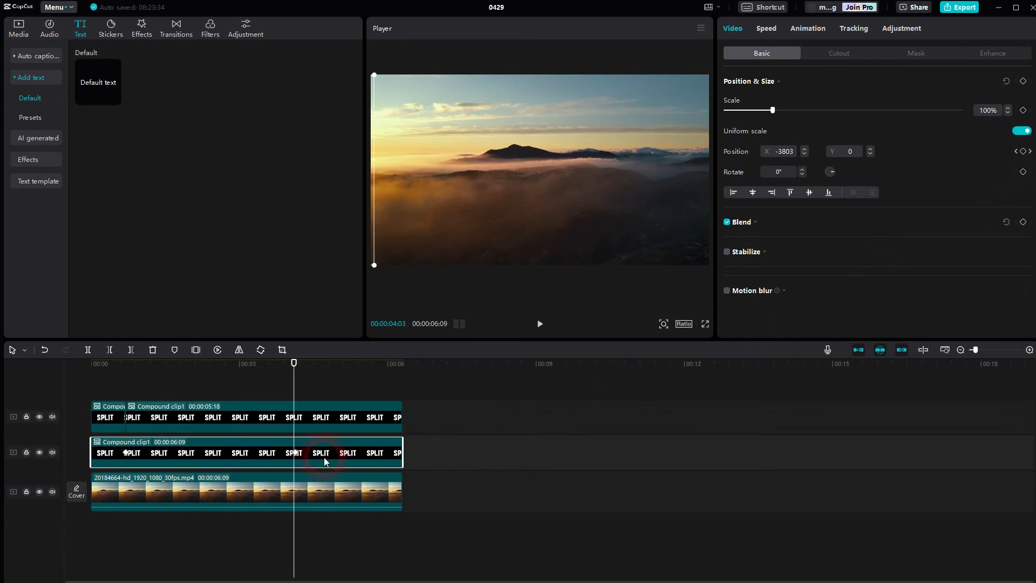
left_click(295, 455)
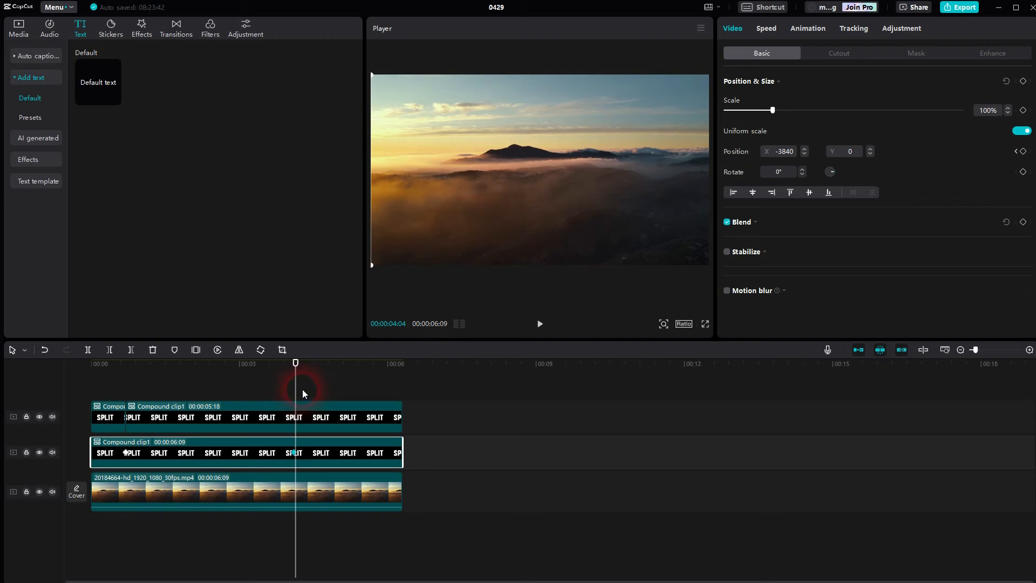
Play the retimed split animation from the start to about 00:00:04:03.
left_click_drag(296, 390, 64, 472)
left_click(135, 498)
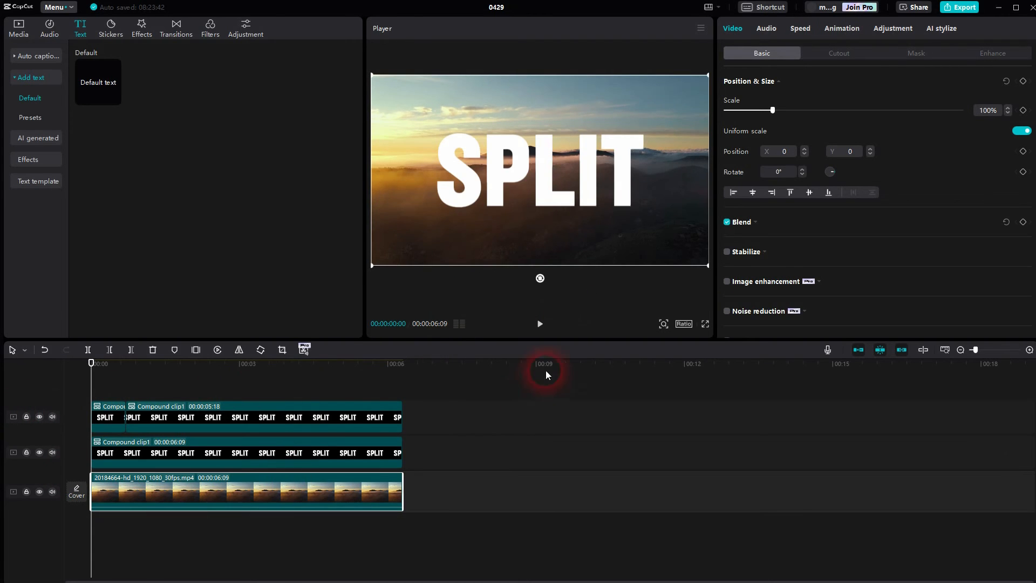
left_click(540, 324)
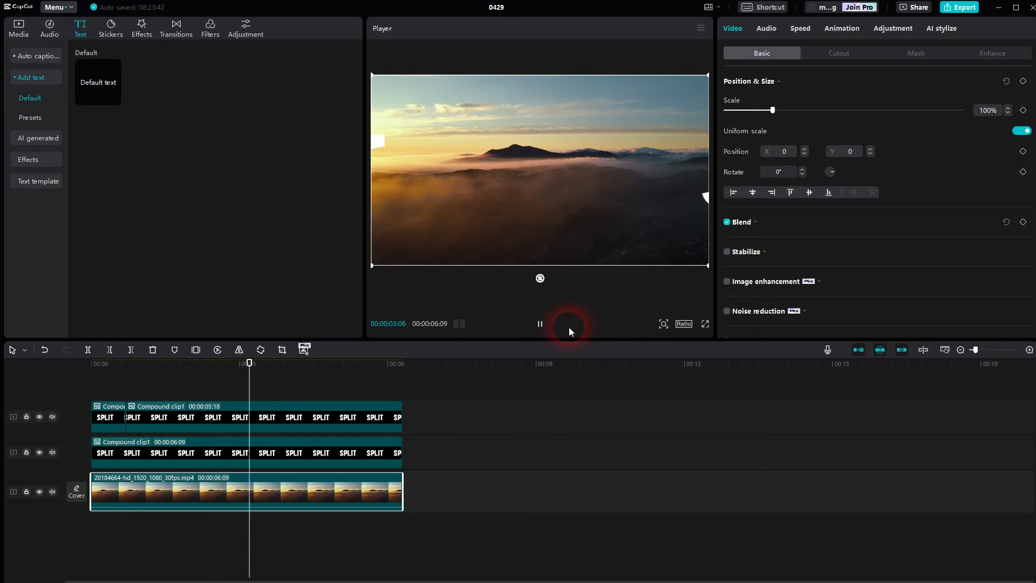
left_click(542, 328)
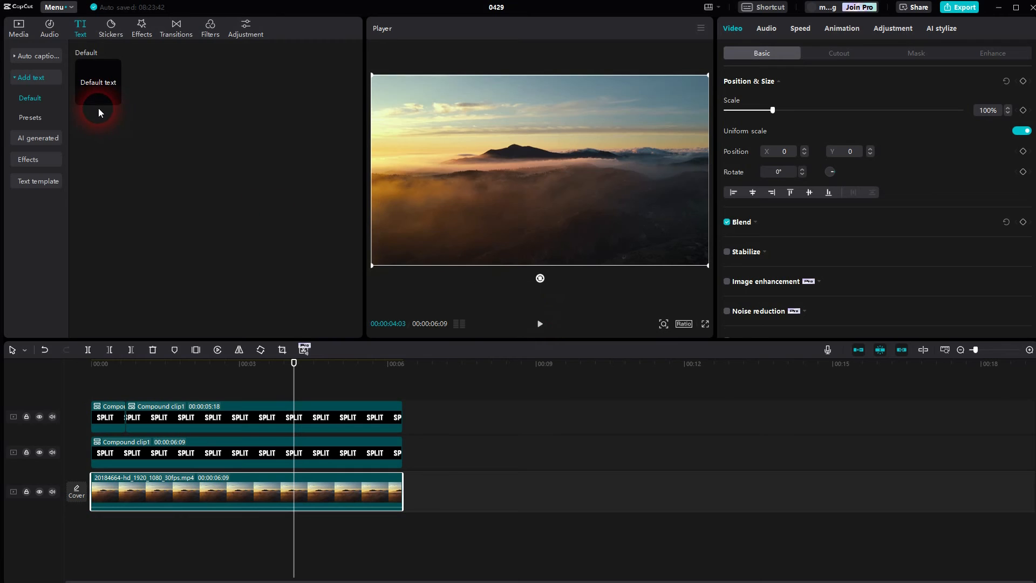
Search the sound effects for "glass" and add "Glass, window glass, sound effect 3 broken glass" to the timeline.
left_click(44, 35)
left_click(45, 78)
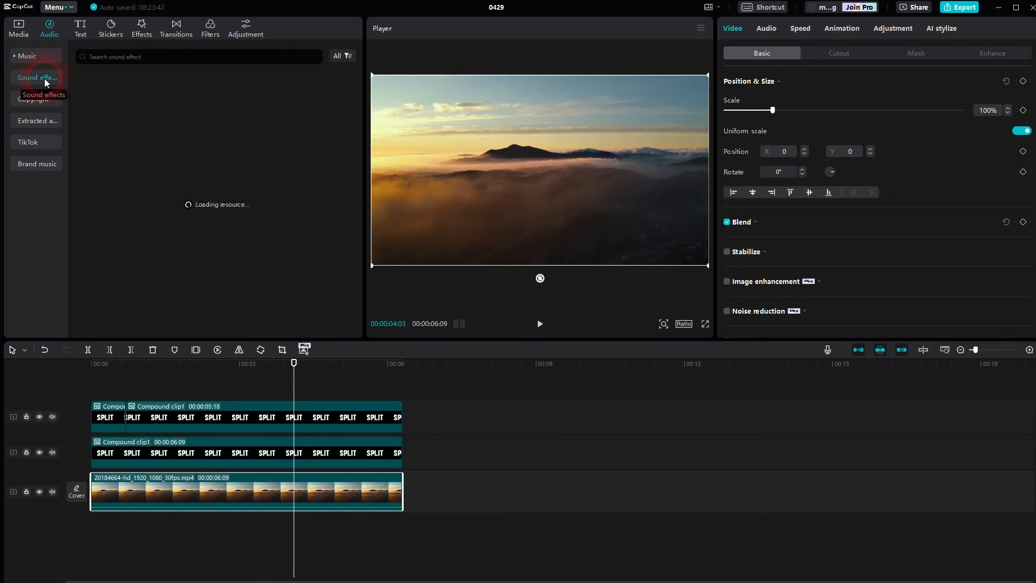
left_click(158, 60)
type("glass")
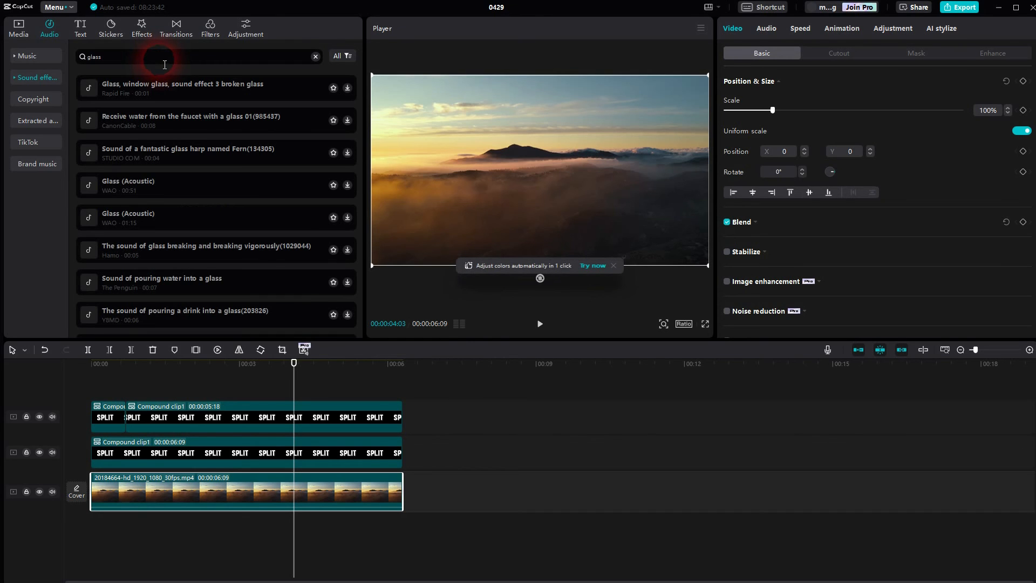
left_click(348, 87)
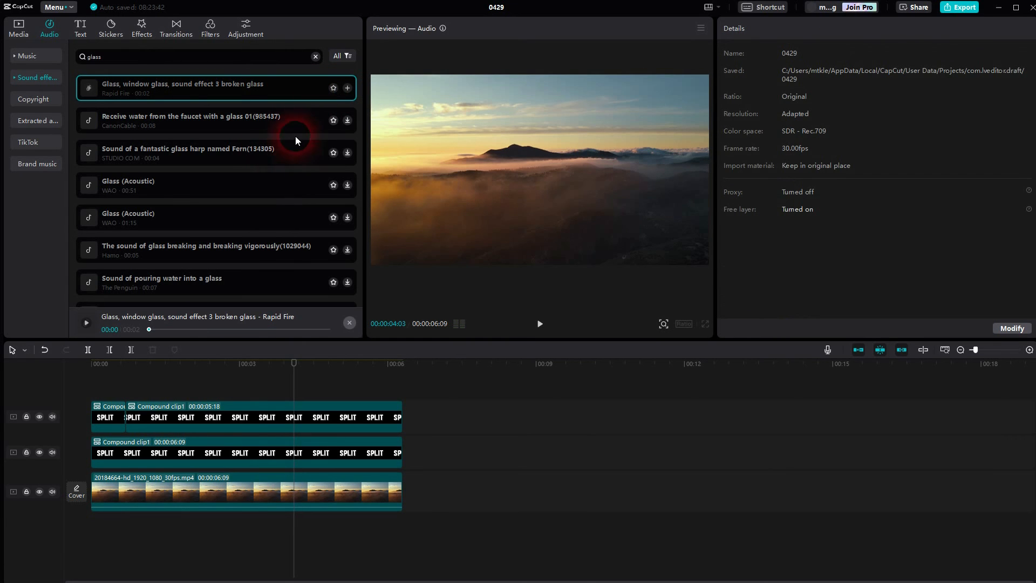
left_click(347, 88)
left_click(302, 537)
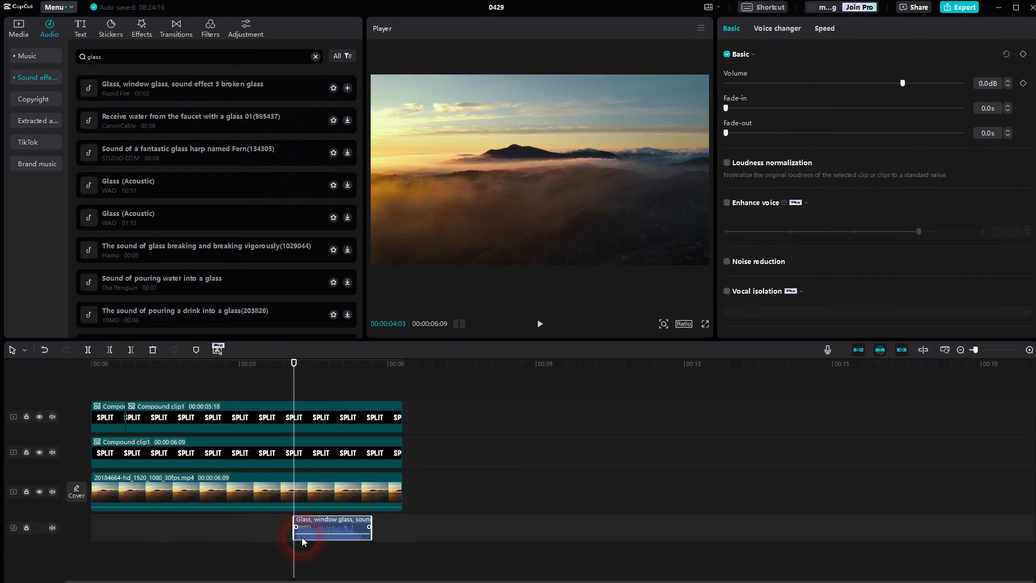
Move the glass sound effect to start just before the split at 00:00:00:21, and preview the result from the start.
left_click(203, 416)
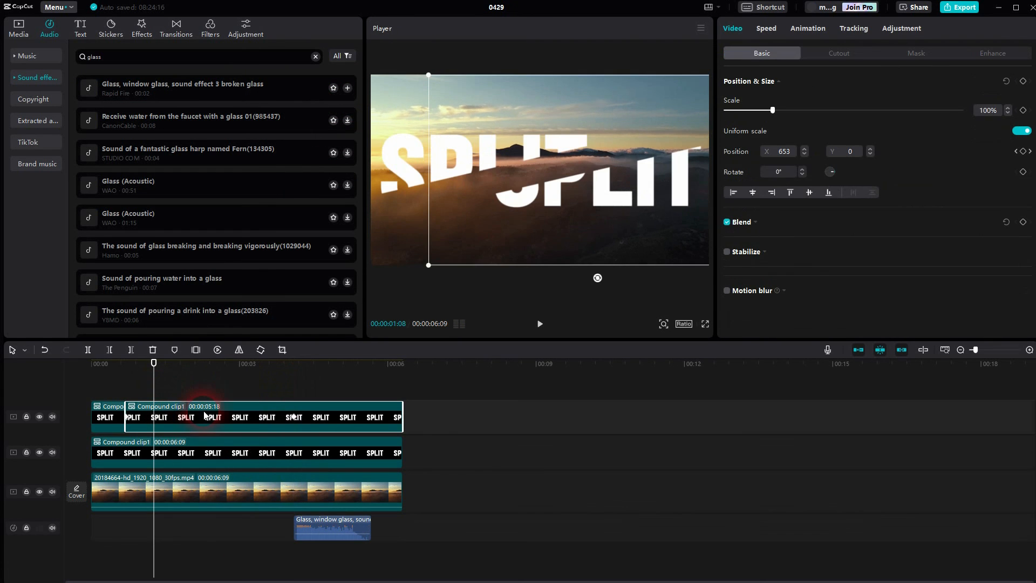
left_click_drag(156, 383, 130, 385)
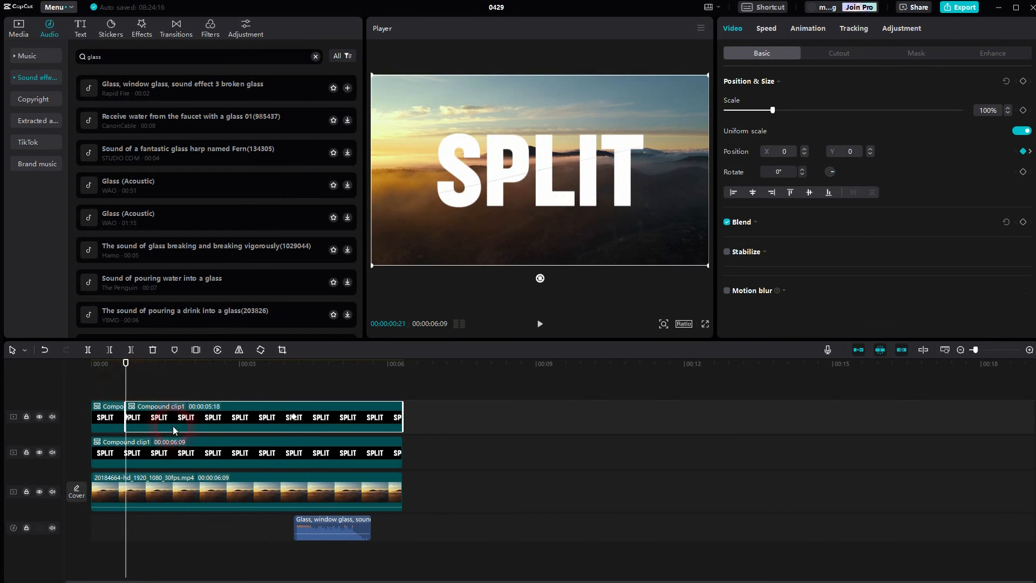
left_click(327, 534)
left_click_drag(318, 522, 145, 522)
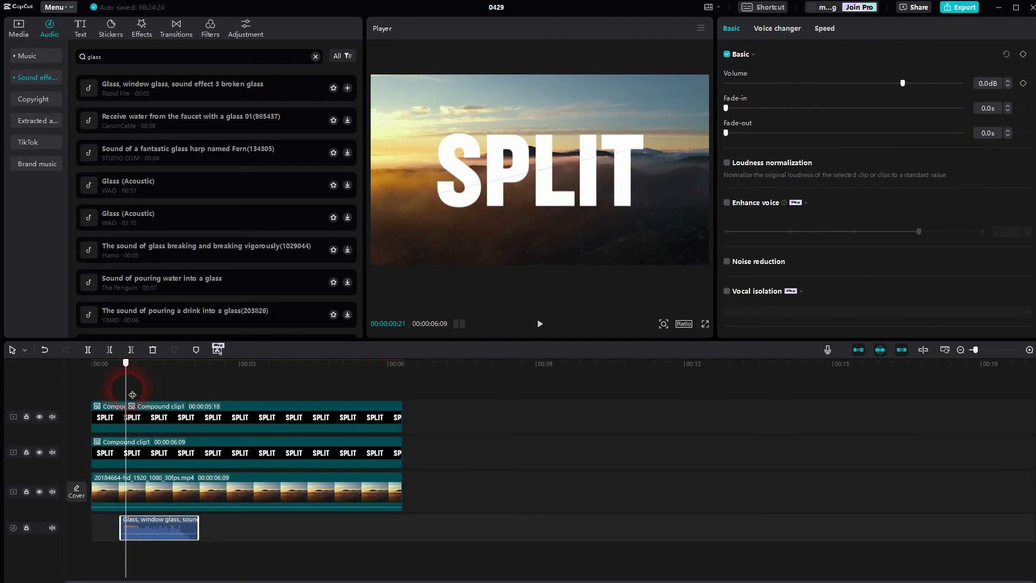
left_click(93, 363)
left_click(539, 324)
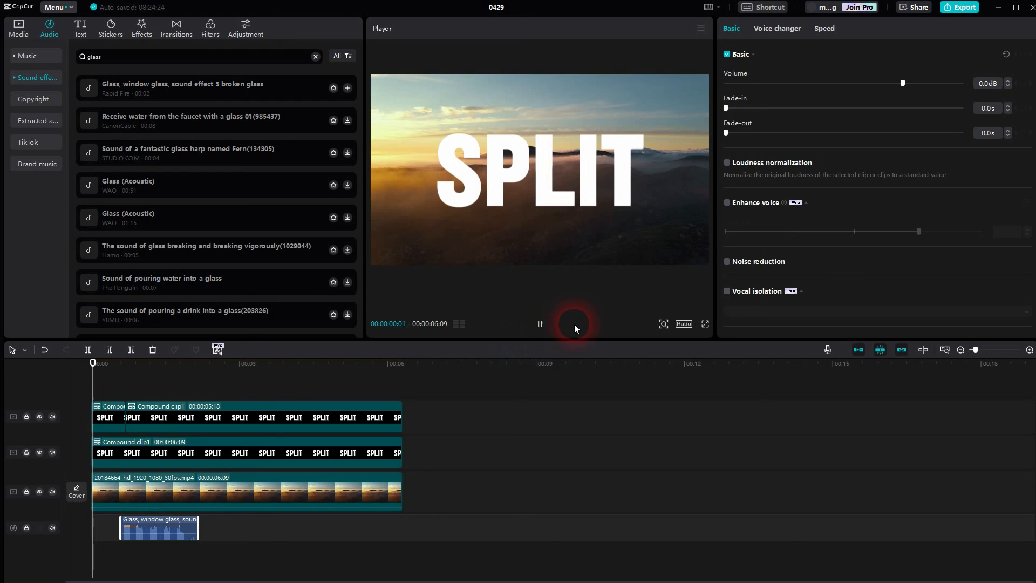